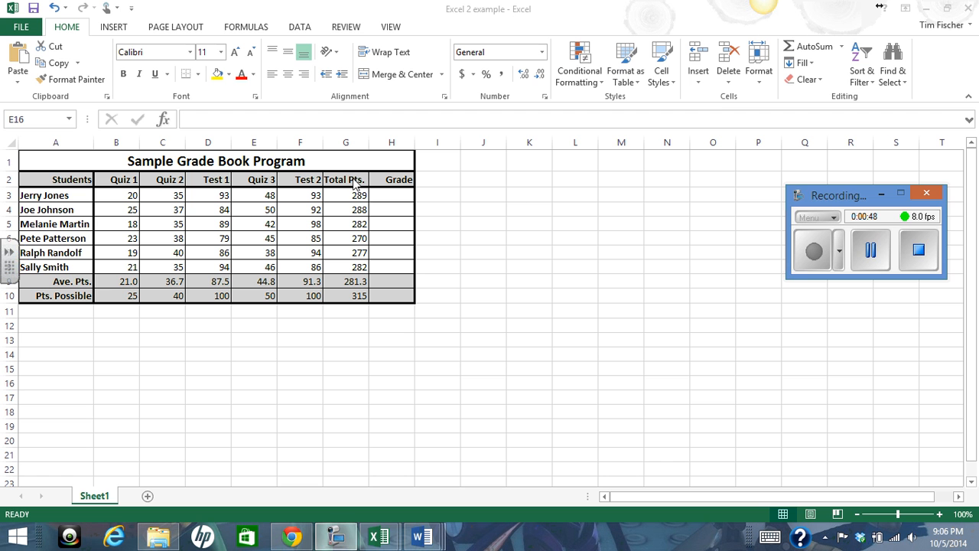
Step: Select the student names and all quiz and test scores with their headings, A2:F8
left_click(96, 383)
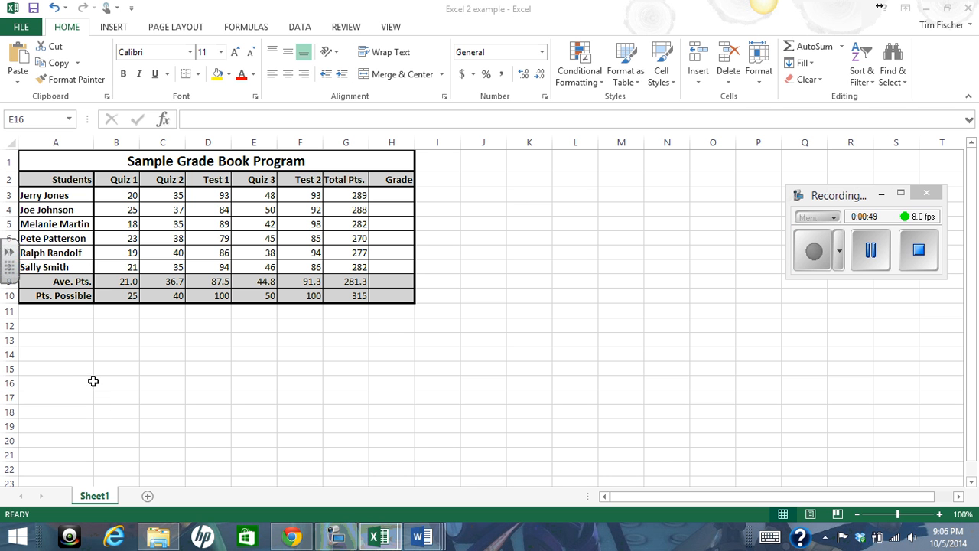
left_click(42, 178)
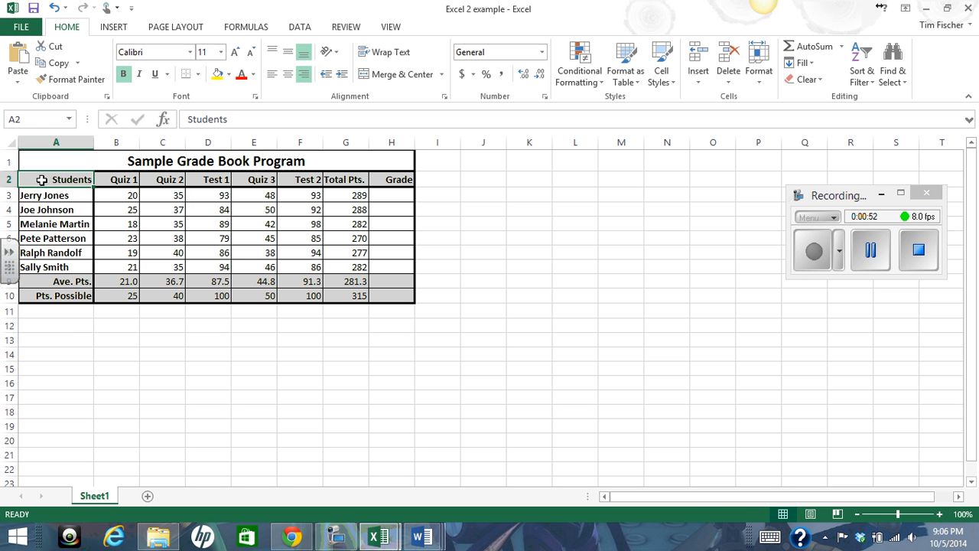
left_click_drag(42, 179, 302, 267)
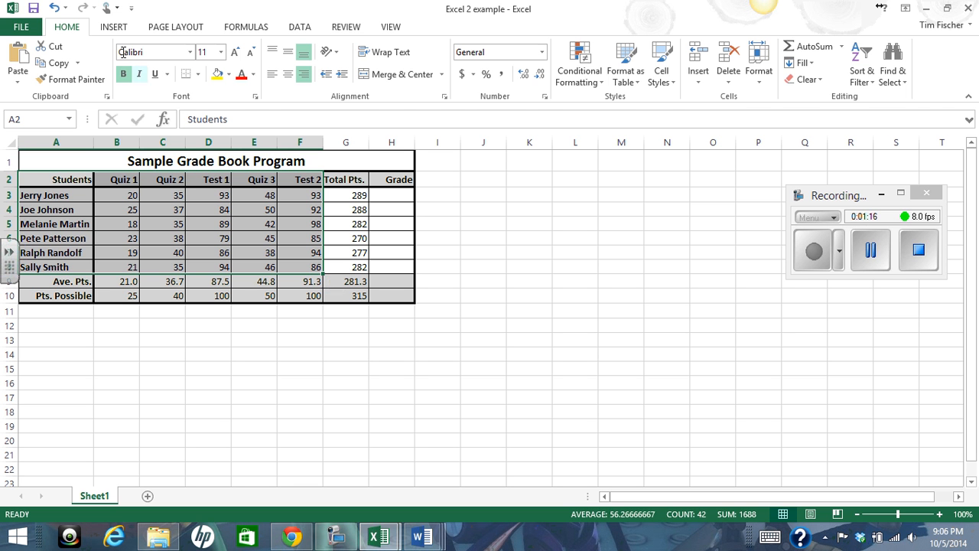
Step: Examine the recommended charts and the complete set of chart types offered for the selected scores
left_click(114, 29)
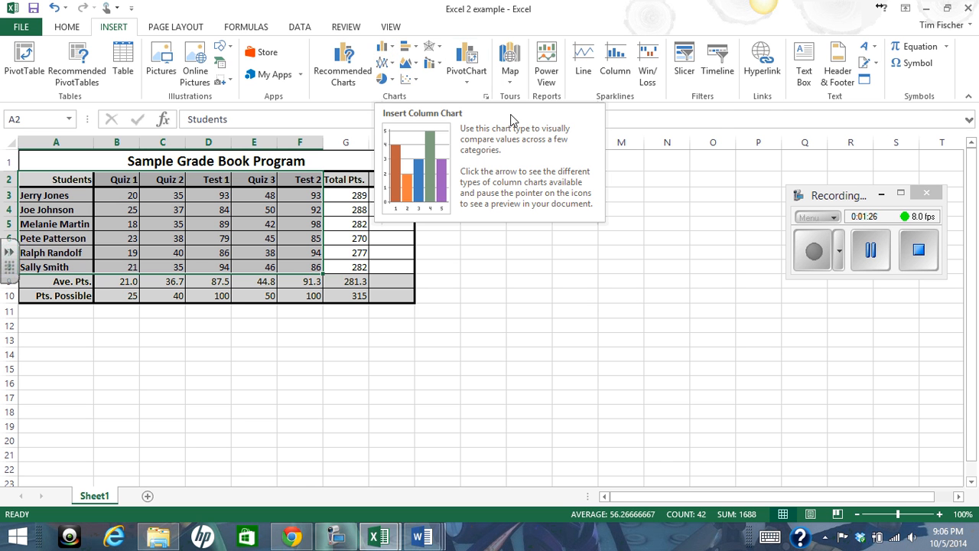
left_click(485, 98)
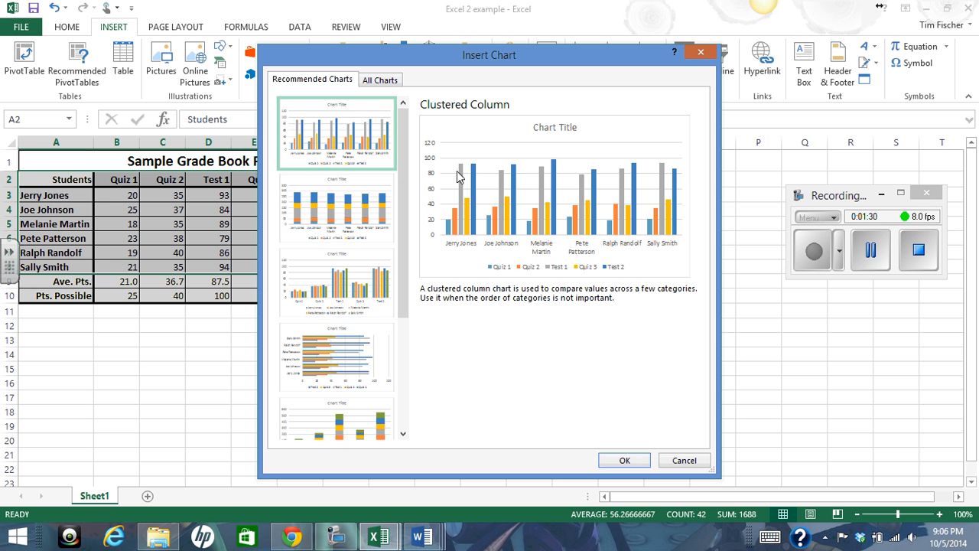
scroll(345, 232, "down", 3)
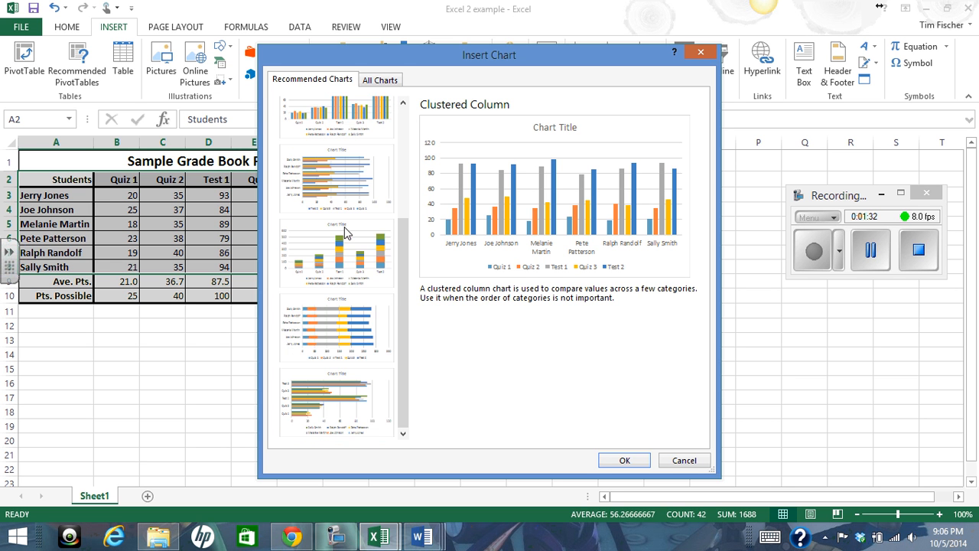
scroll(346, 232, "up", 3)
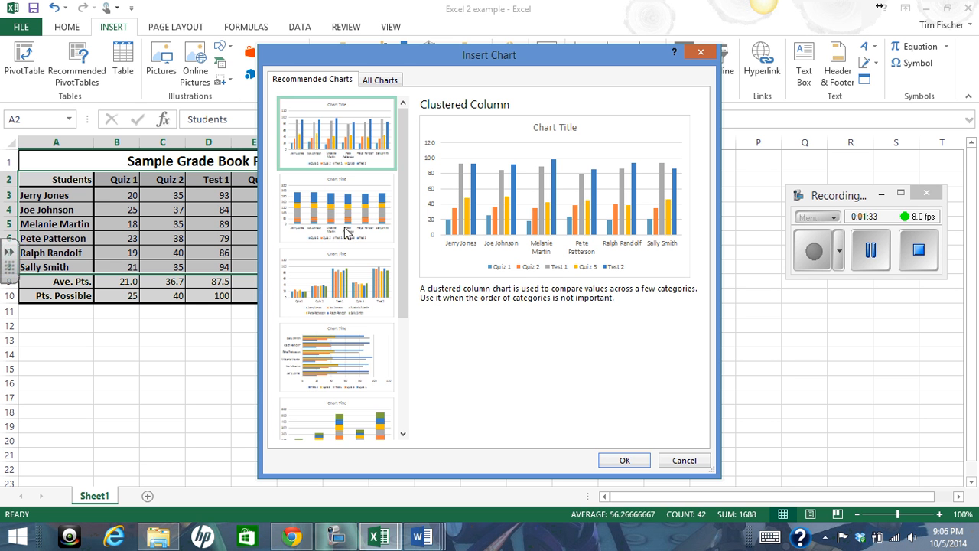
left_click(372, 82)
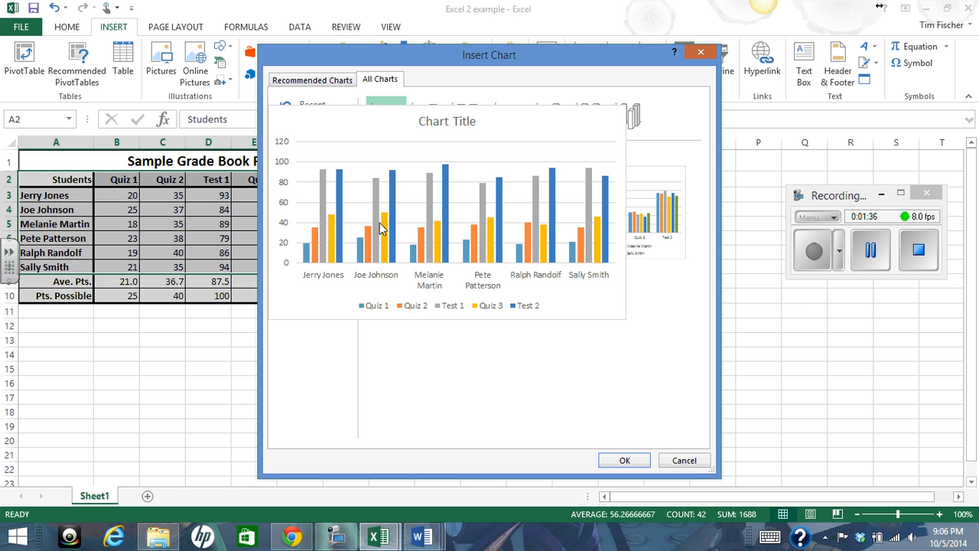
mouse_move(544, 212)
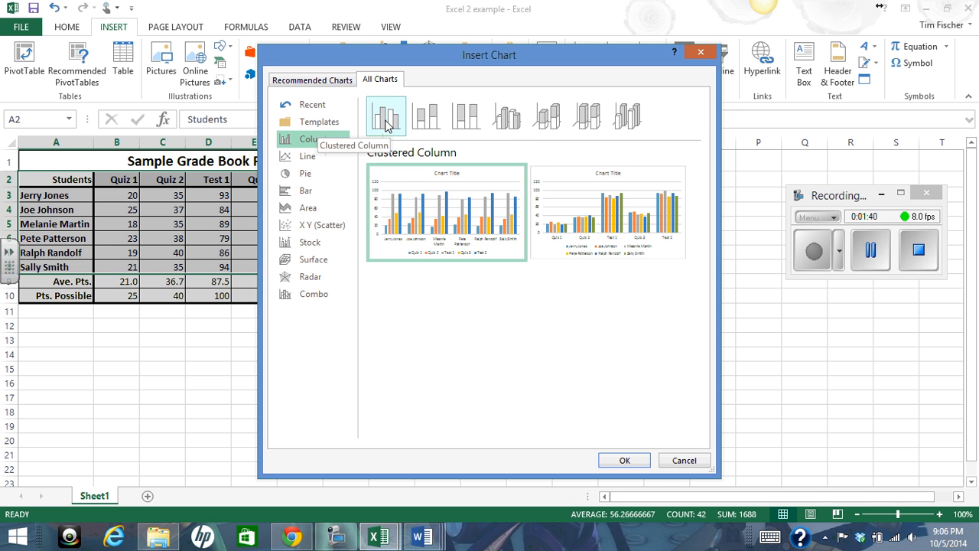
left_click(329, 81)
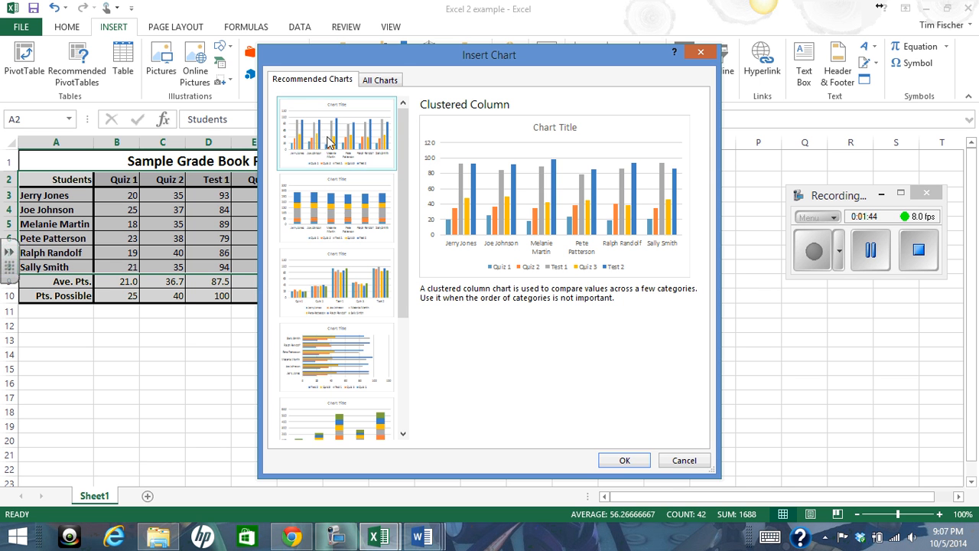
left_click(683, 460)
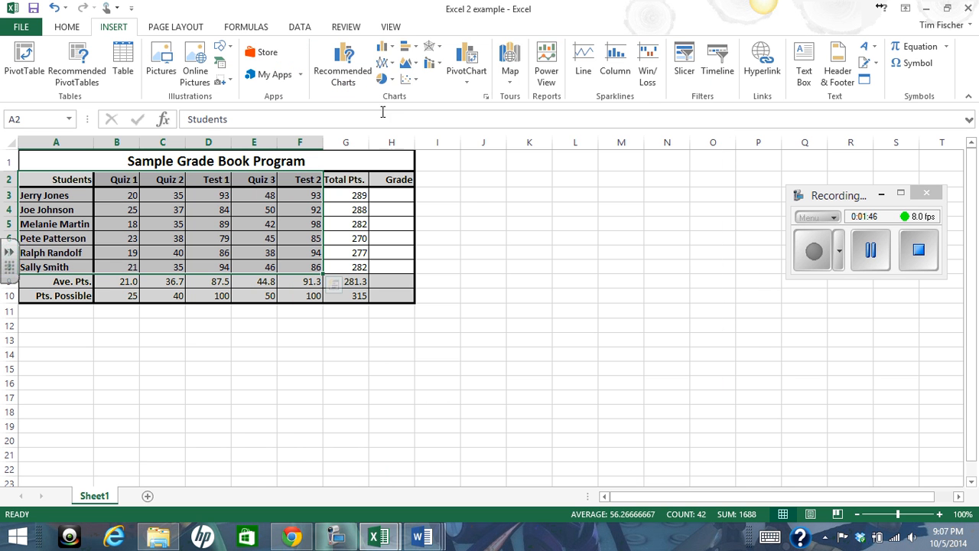
Step: Insert a 2-D clustered column chart of the selected scores and place it below the grade table
left_click(383, 51)
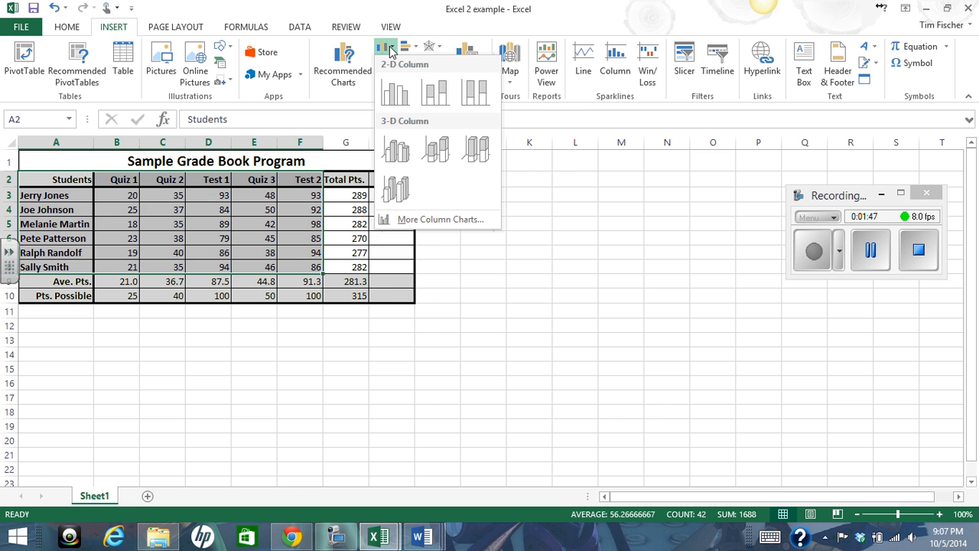
left_click(395, 95)
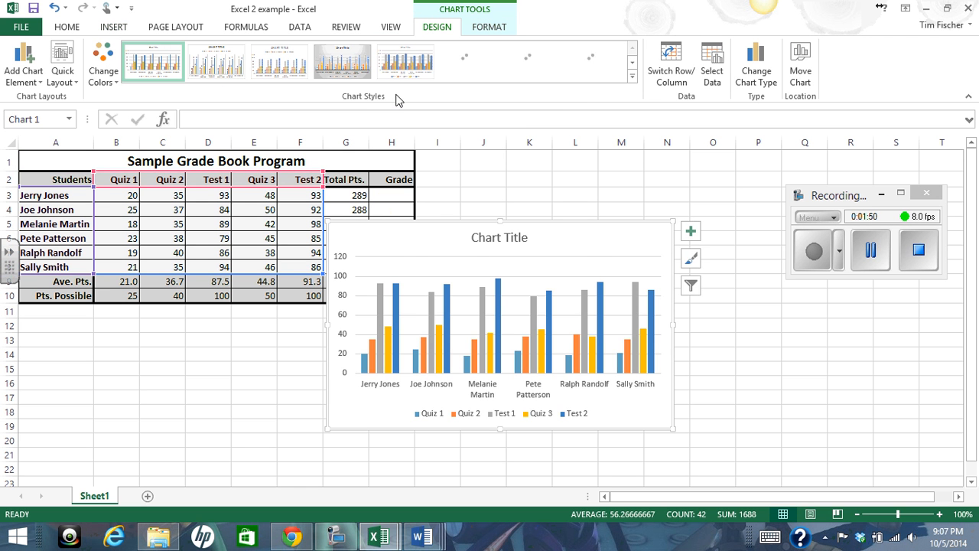
left_click_drag(566, 221, 293, 317)
scroll(327, 323, "down", 3)
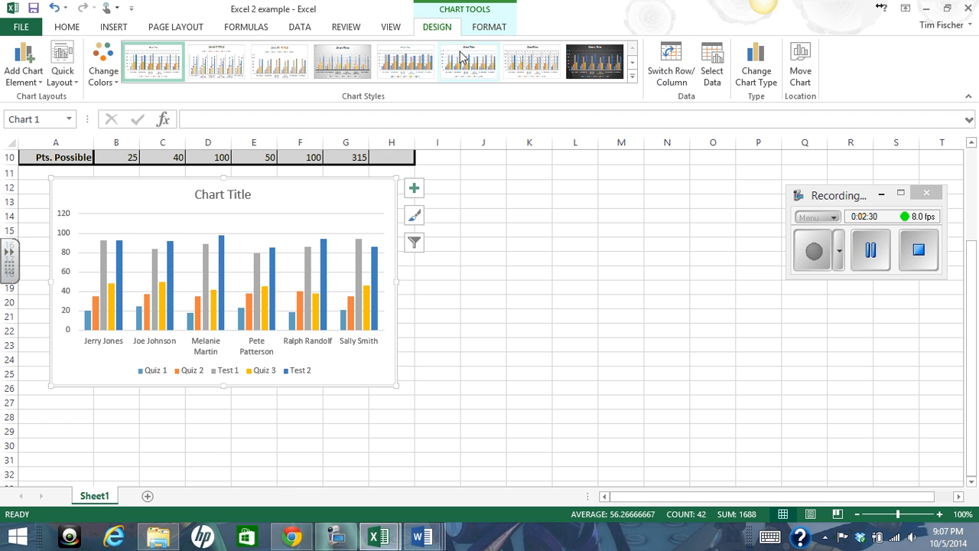
Step: Try swapping the chart's rows and columns, and switch back to students along the horizontal axis
left_click(678, 76)
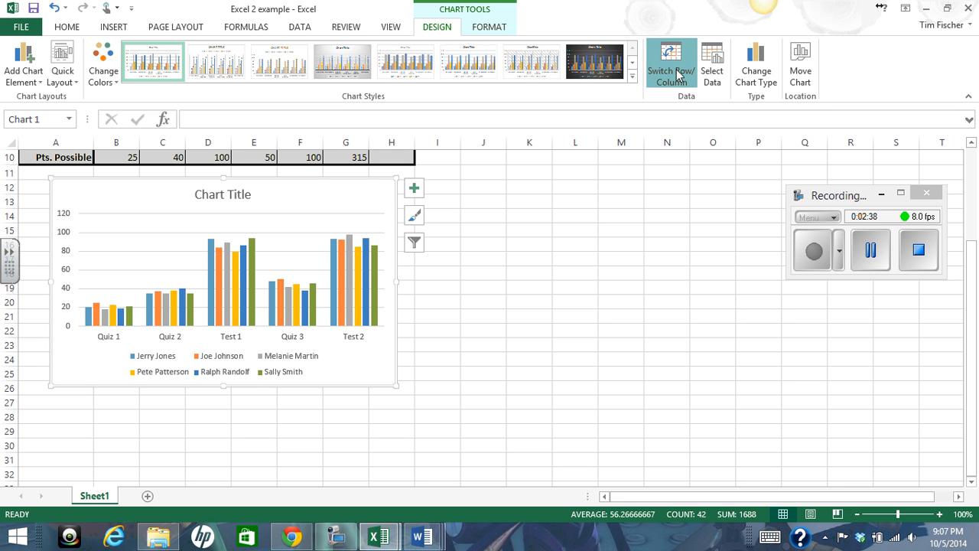
left_click(678, 75)
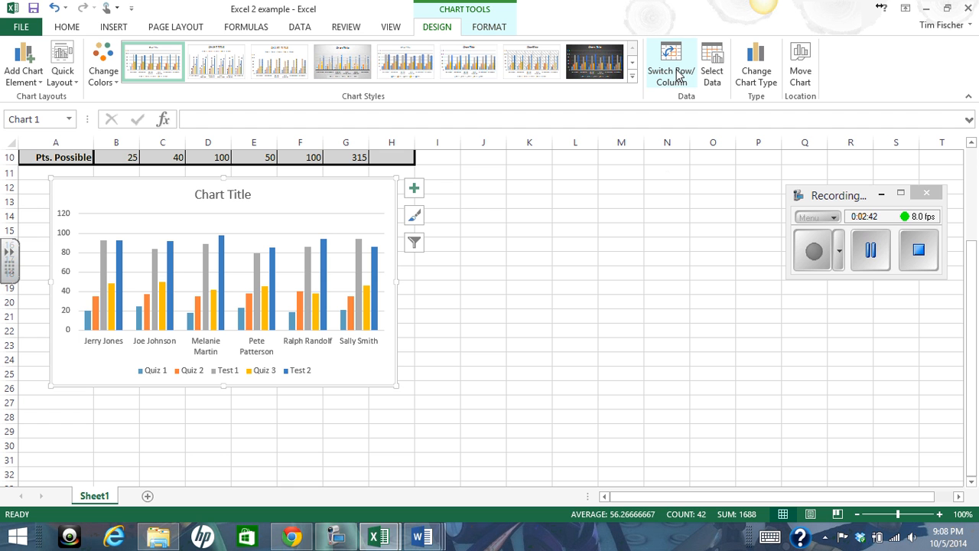
left_click(871, 254)
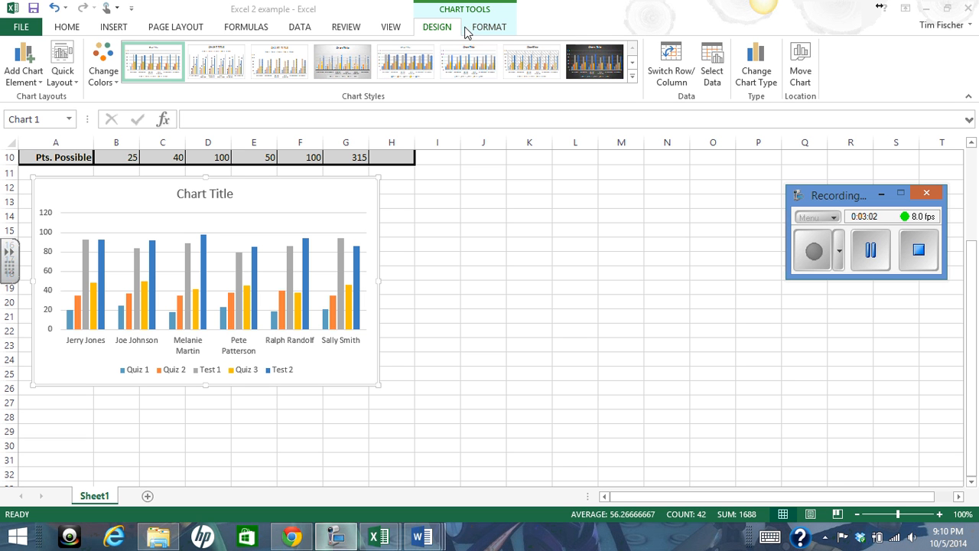
Step: Position the chart title as a Centered Overlay on the column chart
left_click(42, 86)
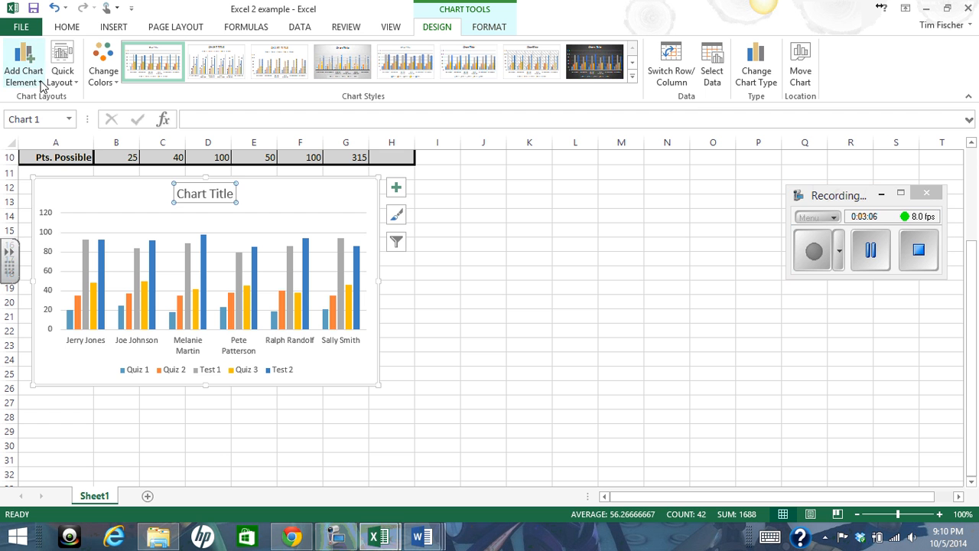
left_click(43, 85)
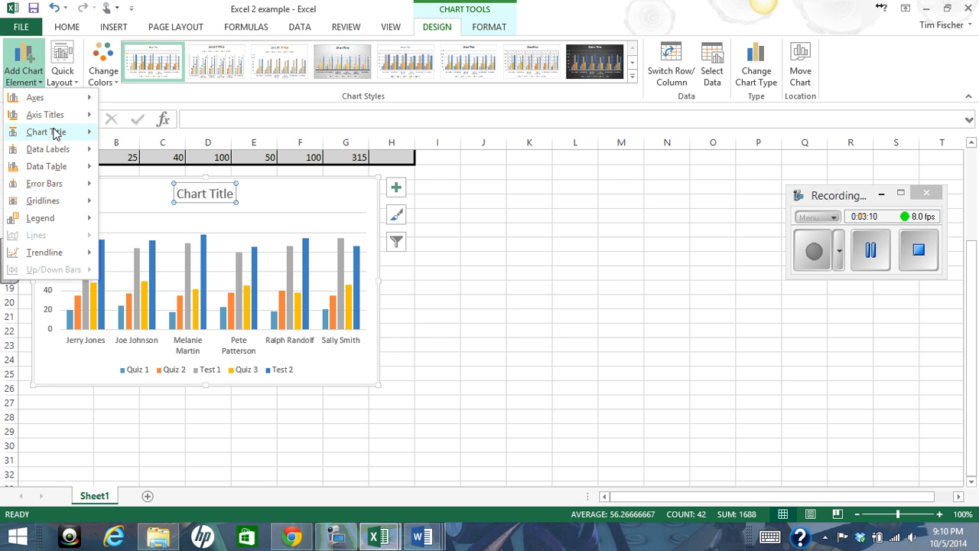
mouse_move(55, 103)
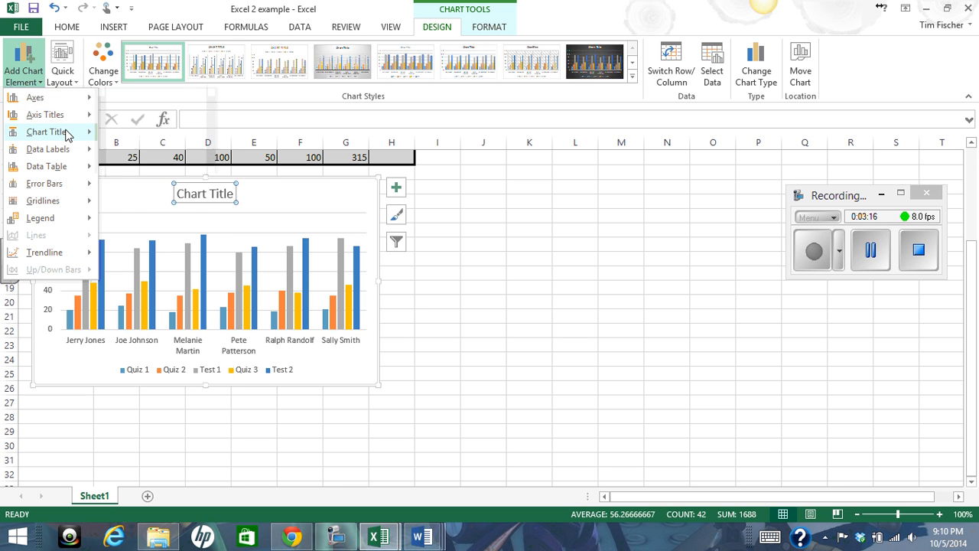
mouse_move(67, 133)
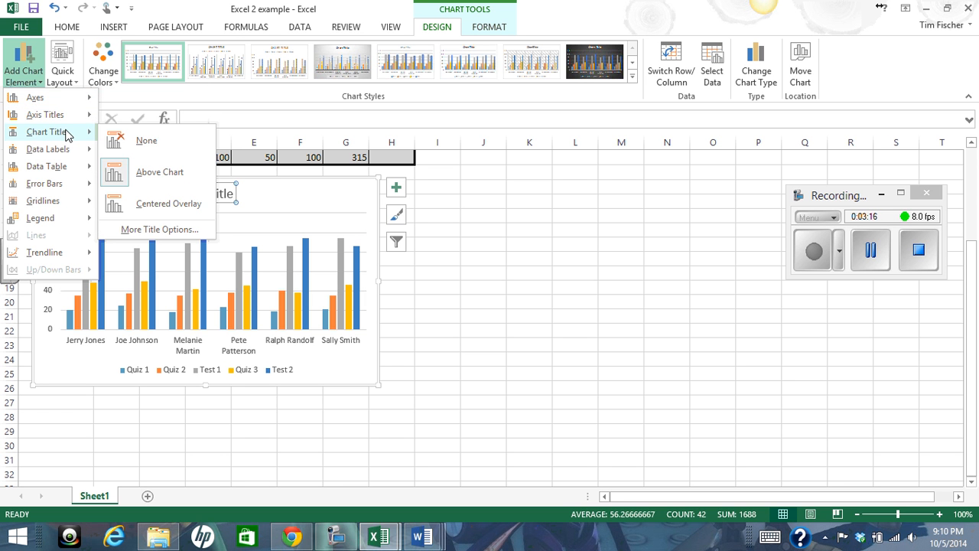
left_click(167, 205)
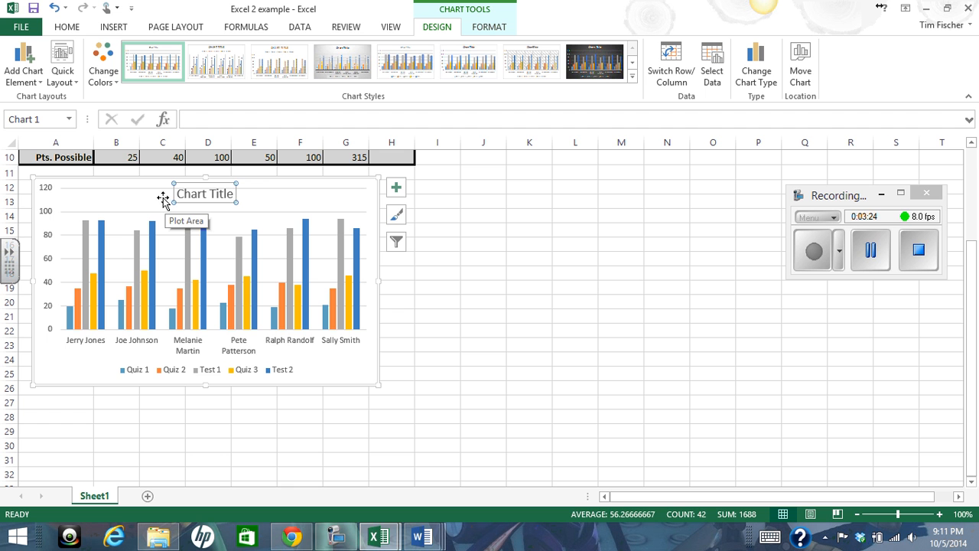
left_click(397, 188)
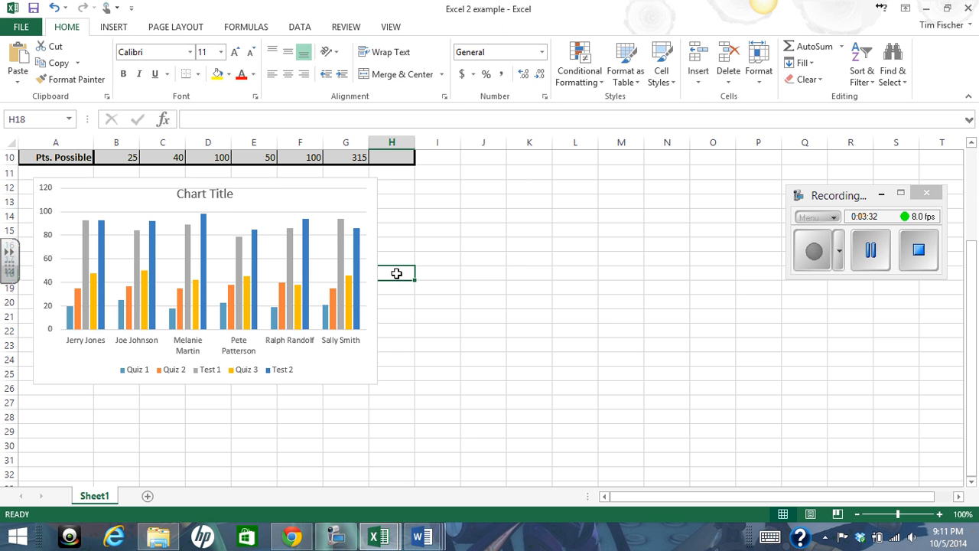
double_click(216, 195)
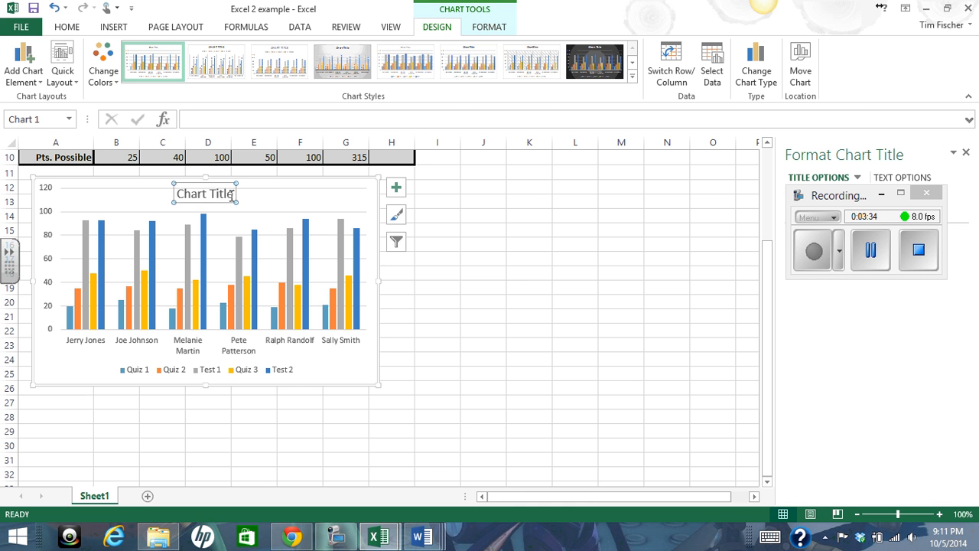
left_click(38, 83)
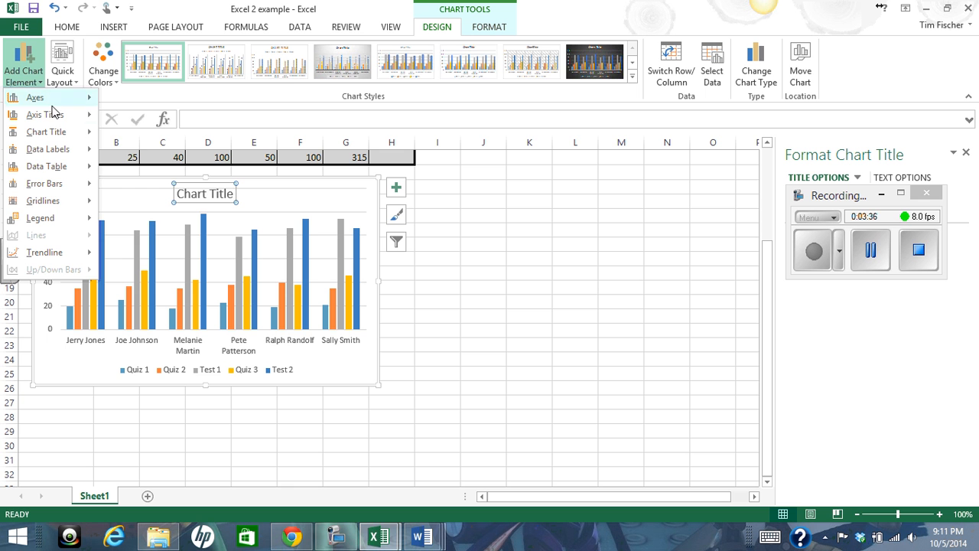
mouse_move(59, 134)
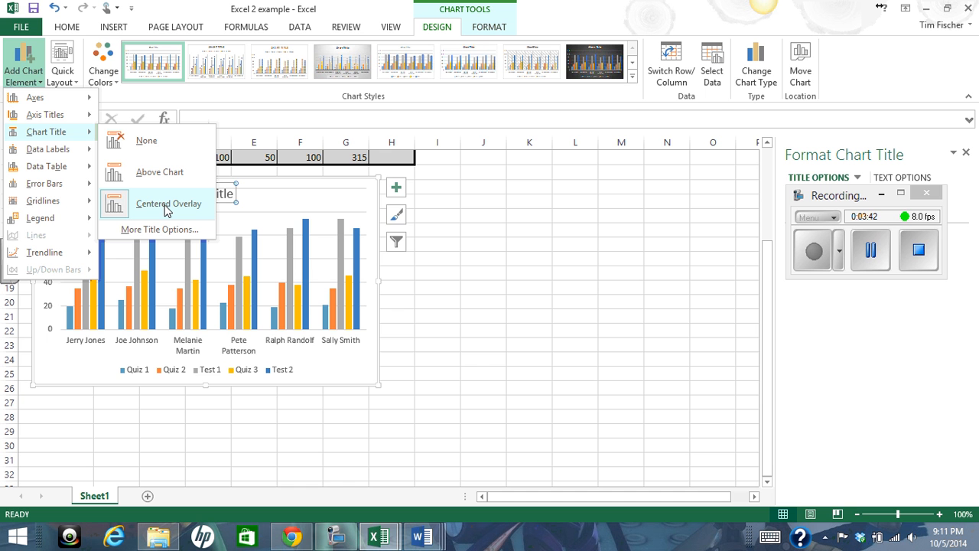
left_click(166, 204)
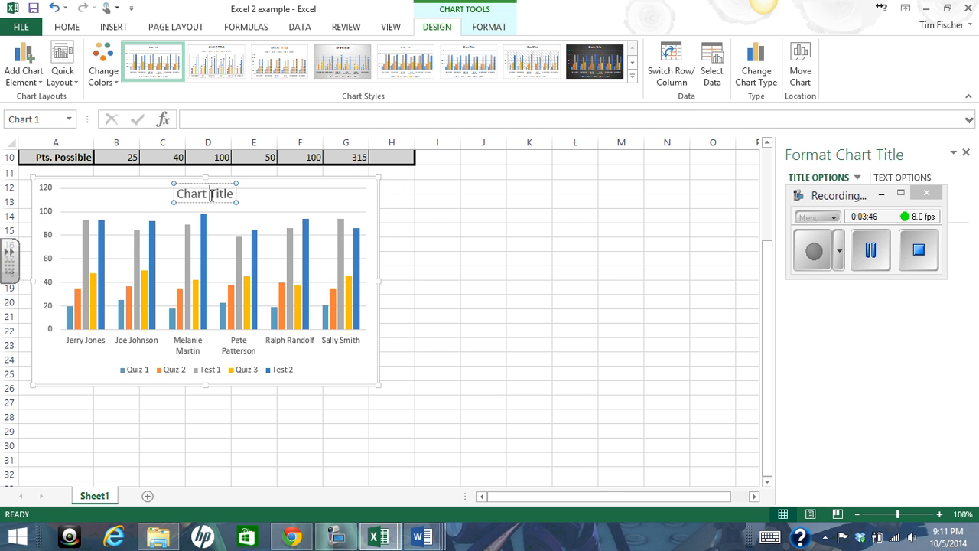
Step: Replace the chart's placeholder title text with "Quiz Results"
double_click(225, 197)
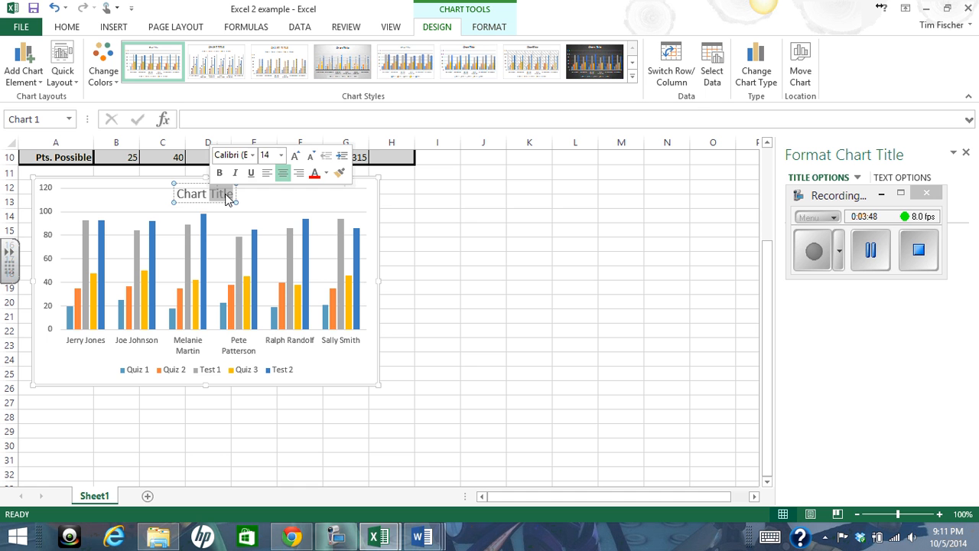
triple_click(226, 198)
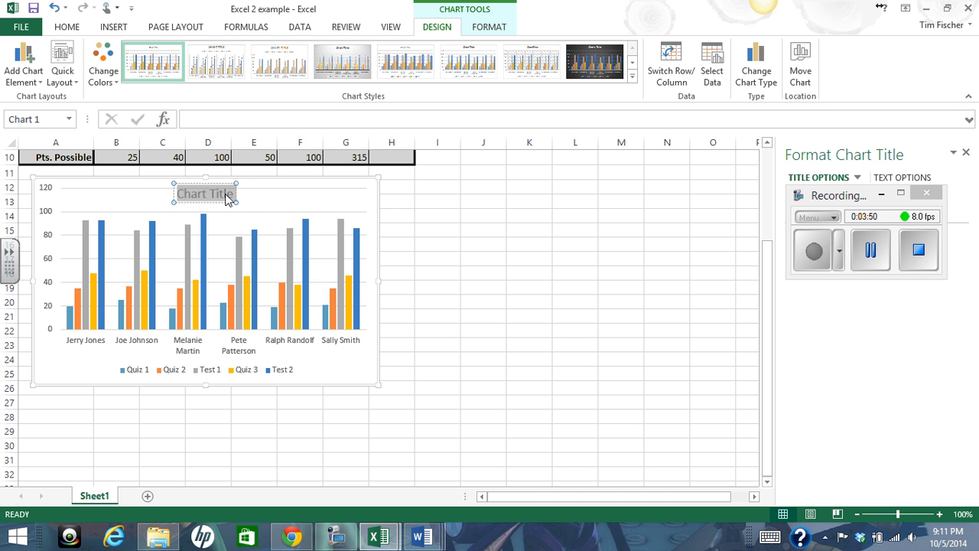
type("Quiz Re")
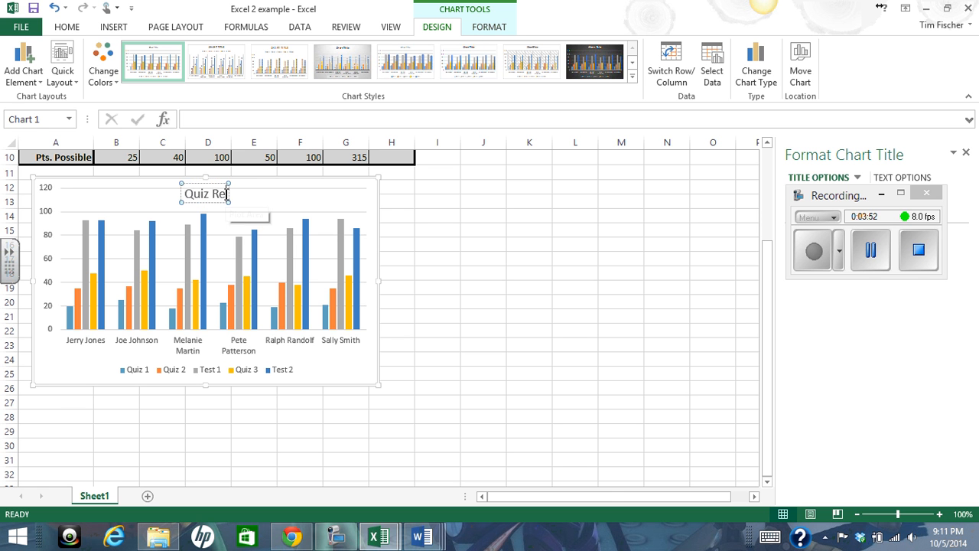
type("sults")
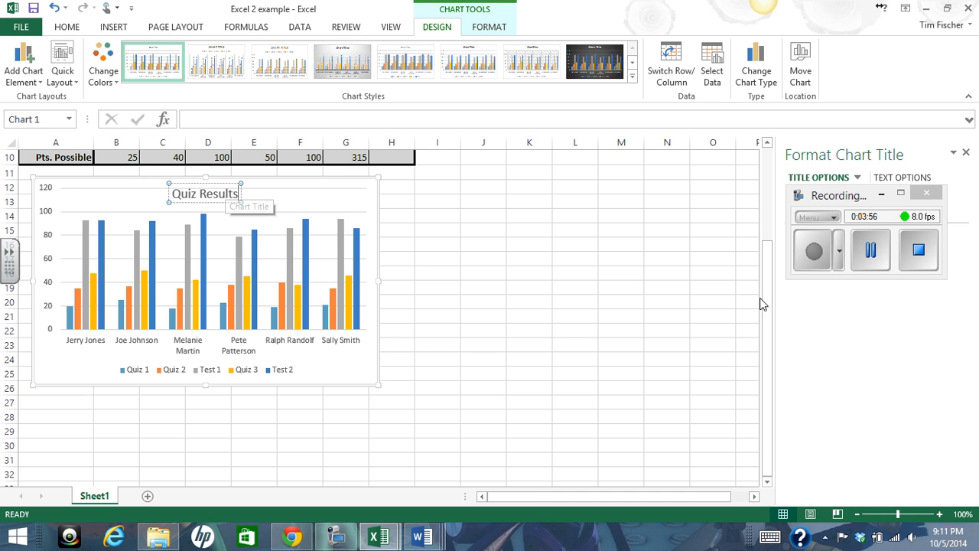
left_click(817, 257)
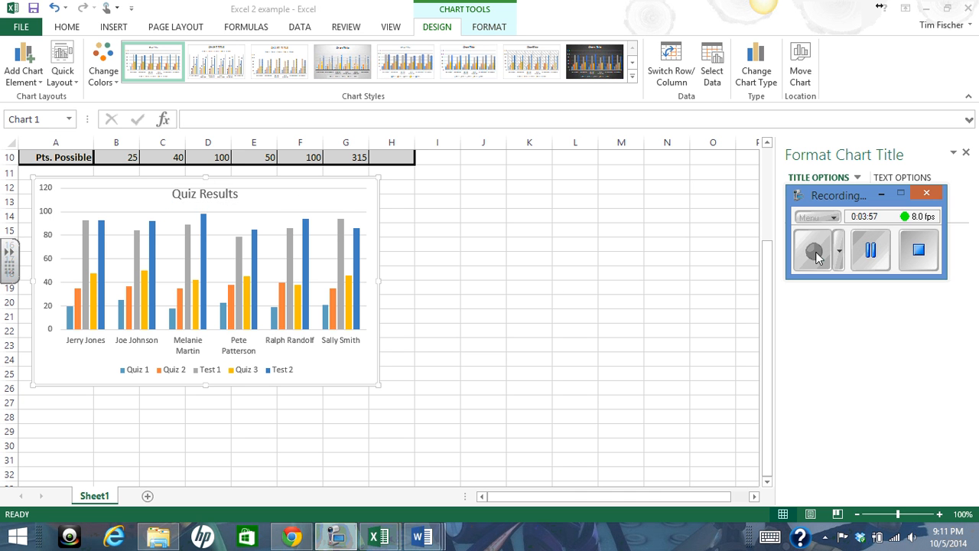
Step: Show the axis title options available for the Quiz Results chart
left_click(42, 84)
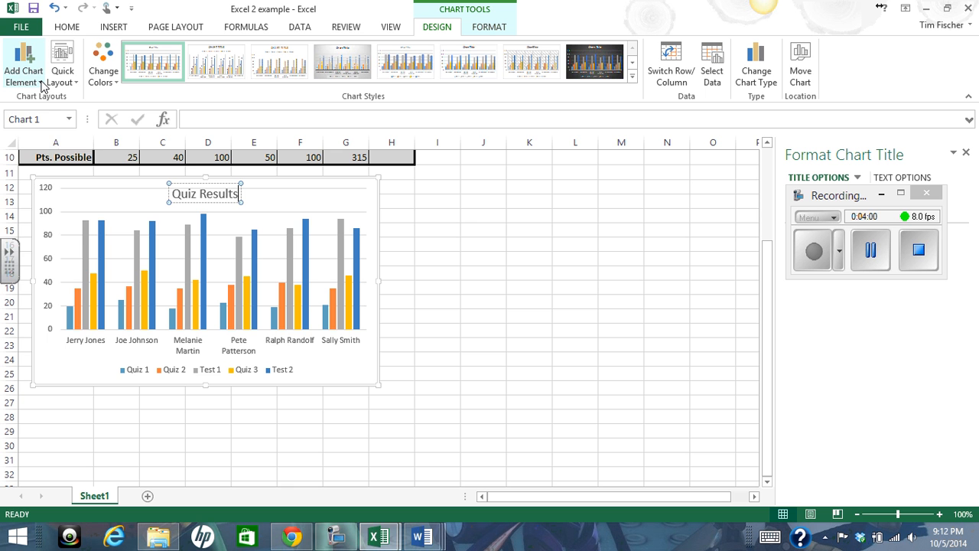
left_click(42, 84)
mouse_move(62, 117)
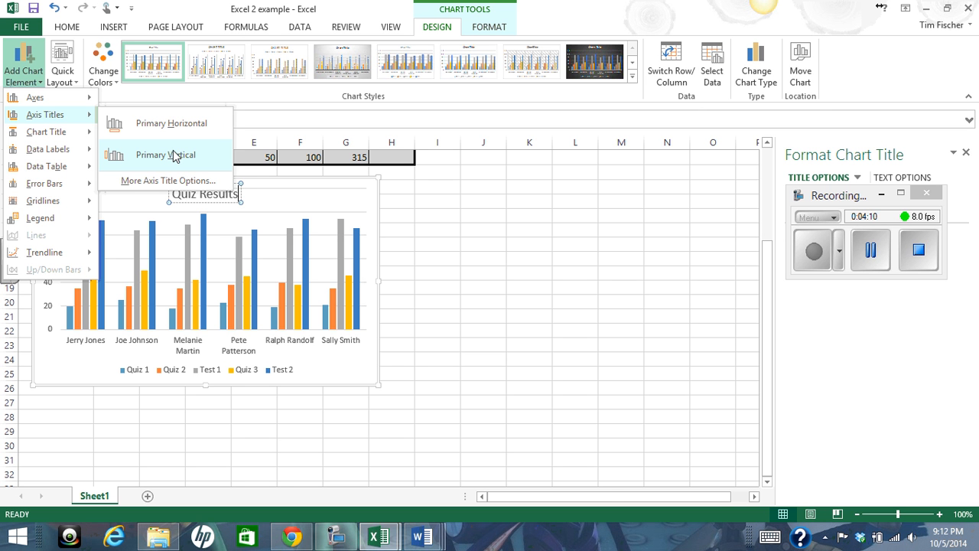
left_click(870, 250)
left_click(816, 260)
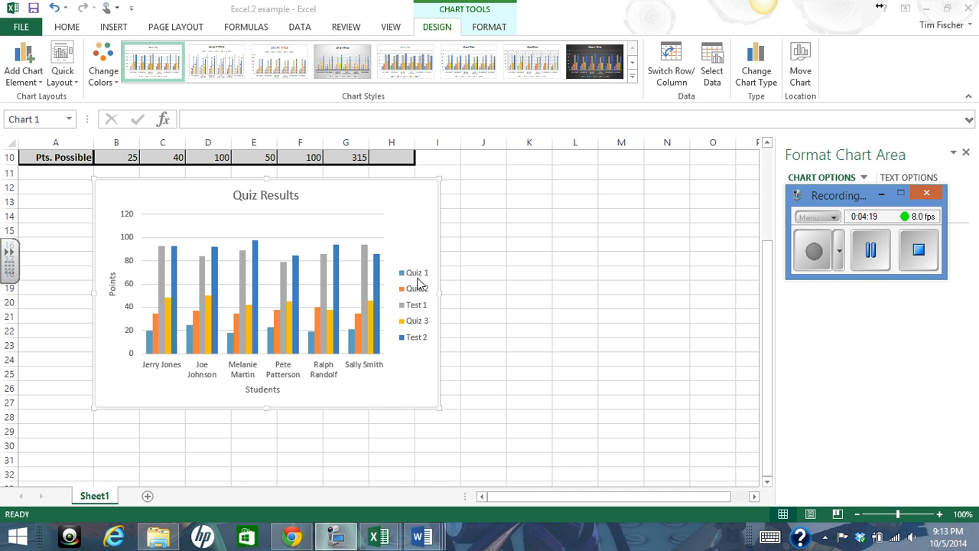
left_click(74, 87)
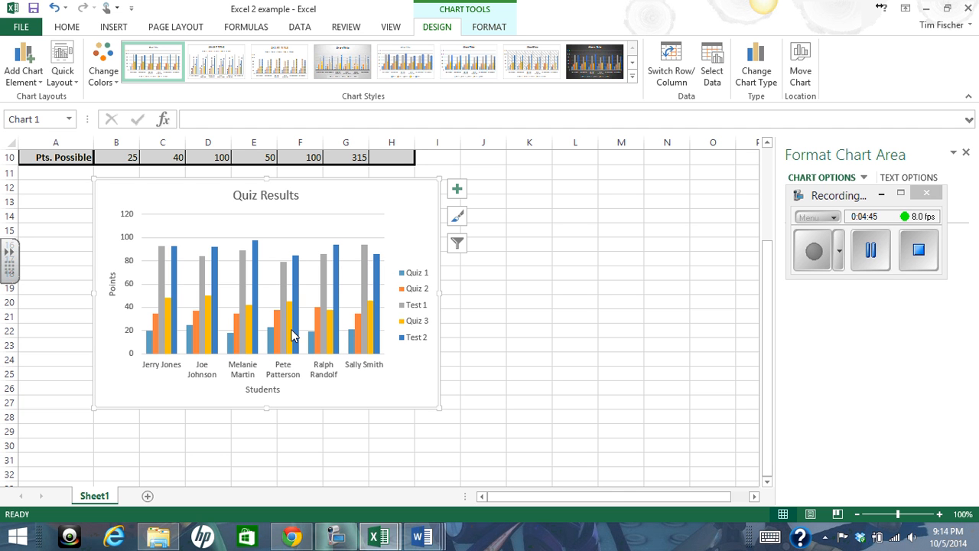
Step: Try clearing Quiz 1 and Quiz 2 and removing Quiz 3 in the chart's data source, and undo the last two chart changes
mouse_move(293, 334)
mouse_move(298, 296)
left_click(715, 79)
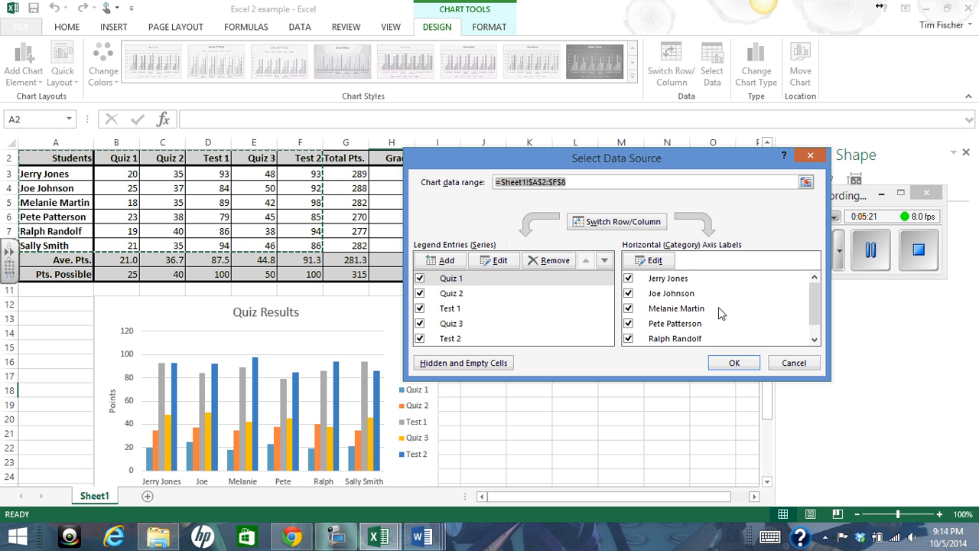
left_click(873, 254)
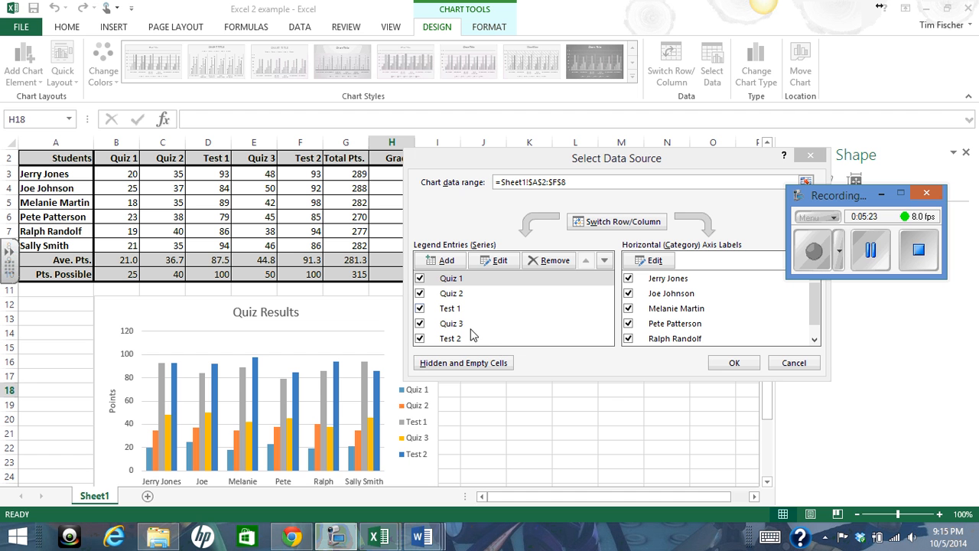
left_click(420, 309)
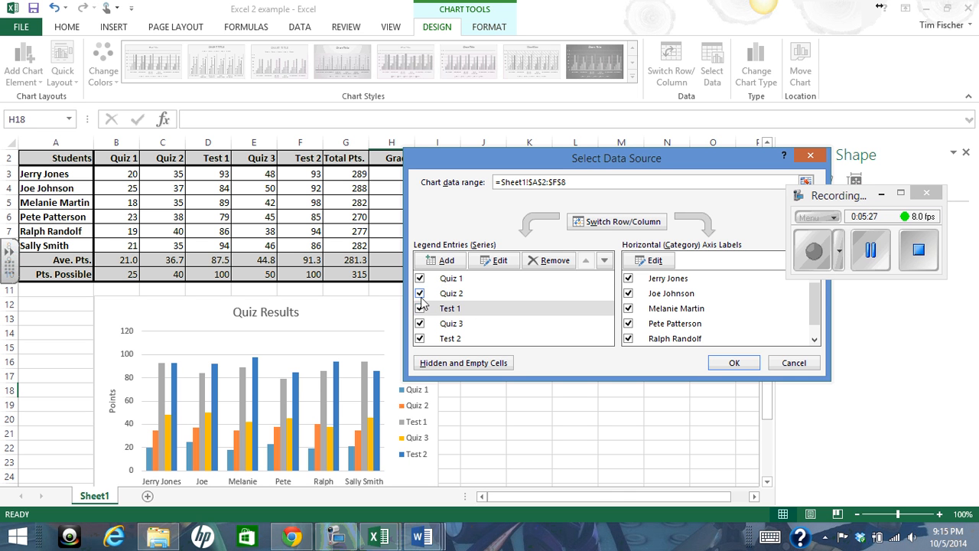
left_click(420, 294)
left_click(420, 279)
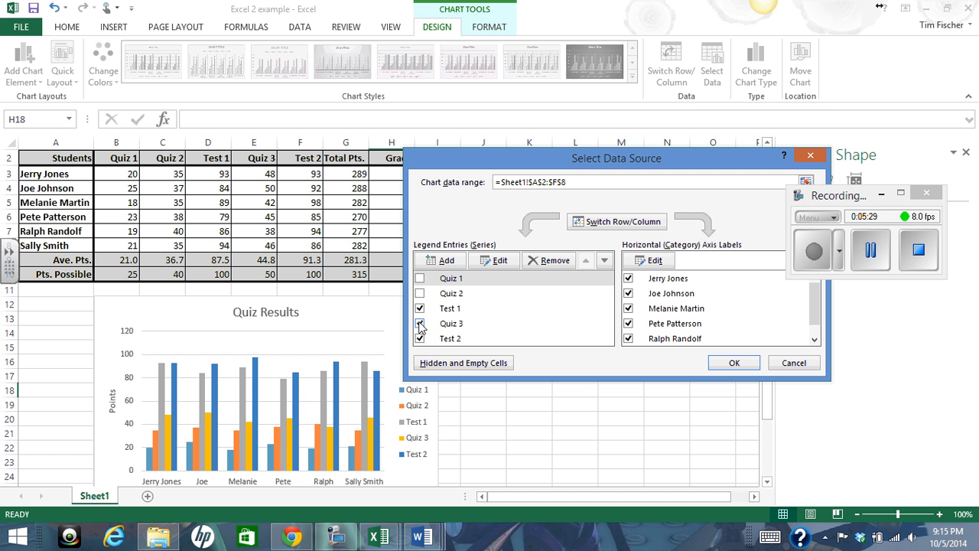
left_click(420, 323)
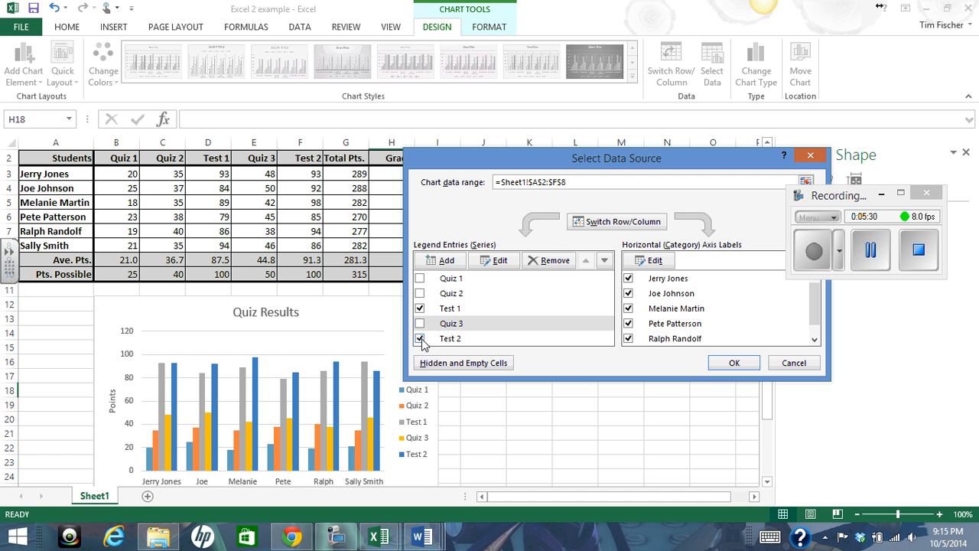
left_click(549, 260)
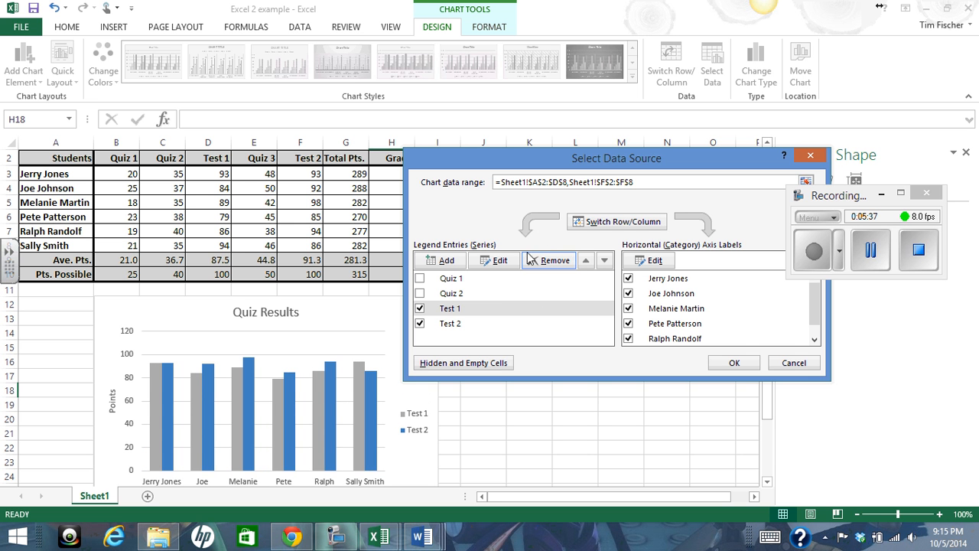
left_click(793, 363)
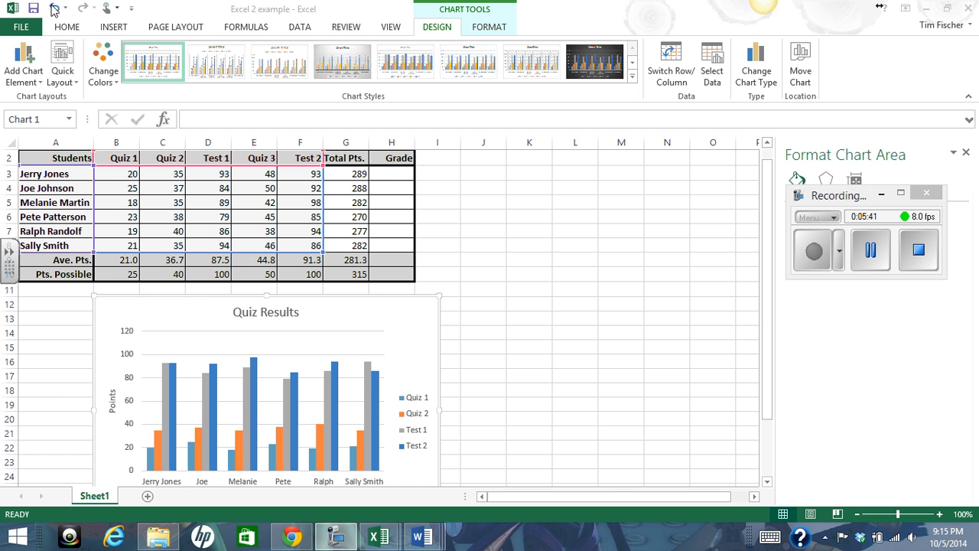
left_click(53, 9)
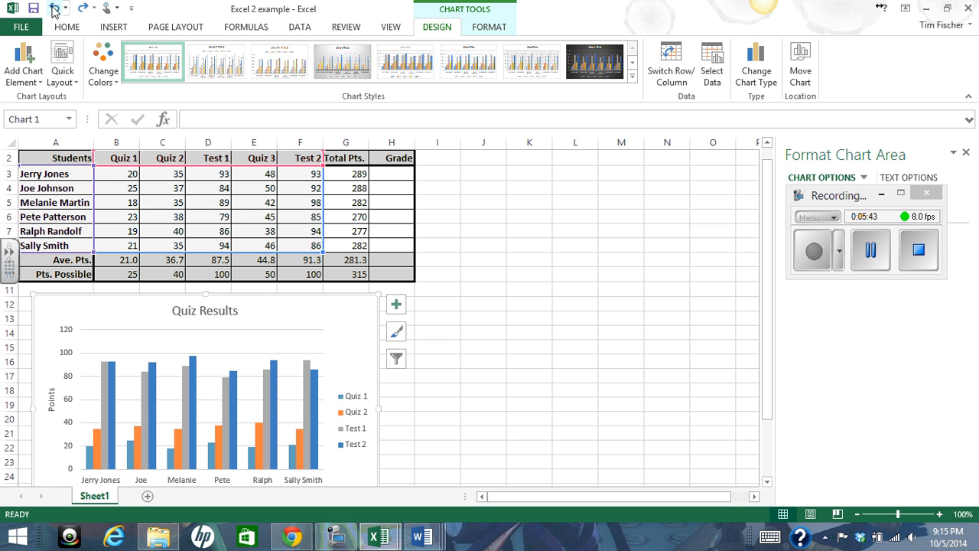
left_click(53, 9)
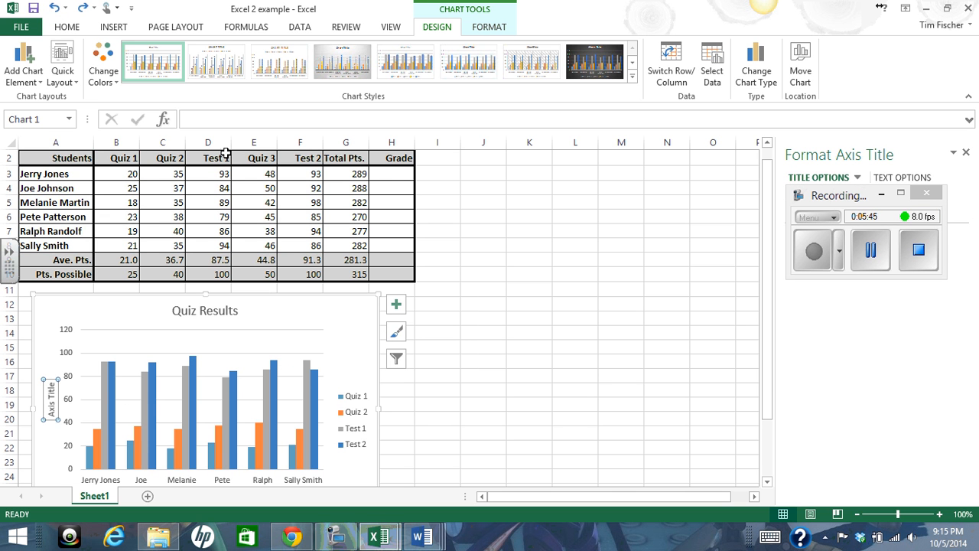
Step: Limit the chart's data series to Quiz 1, Quiz 2 and Quiz 3 by removing Test 1 and Test 2
left_click(886, 263)
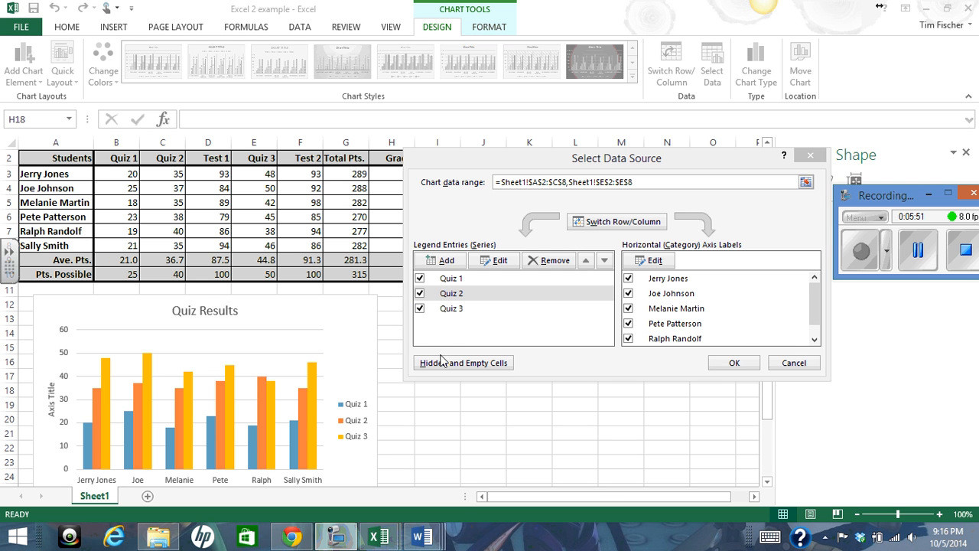
left_click(732, 363)
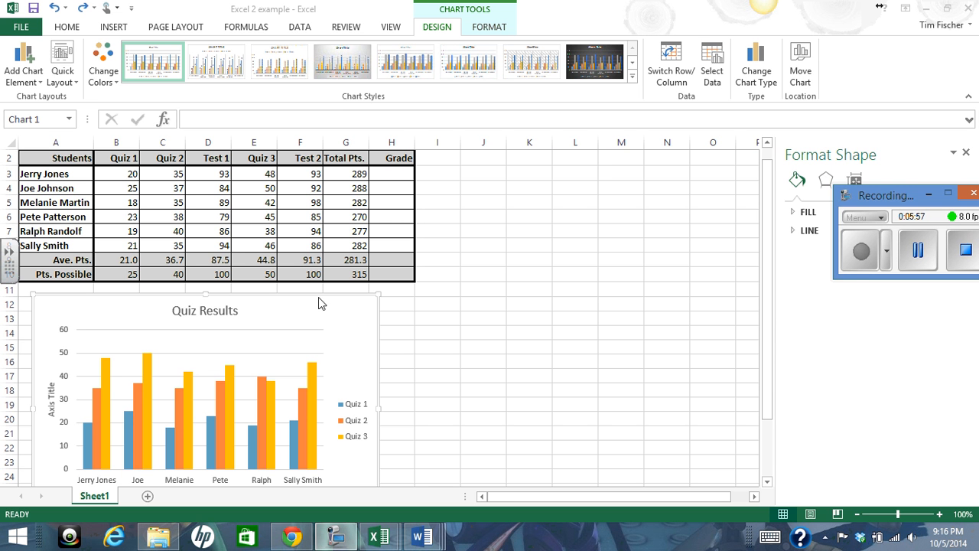
Step: Move the Quiz Results chart below the grade table and enlarge it to span about C12 to M31
left_click_drag(319, 303, 484, 337)
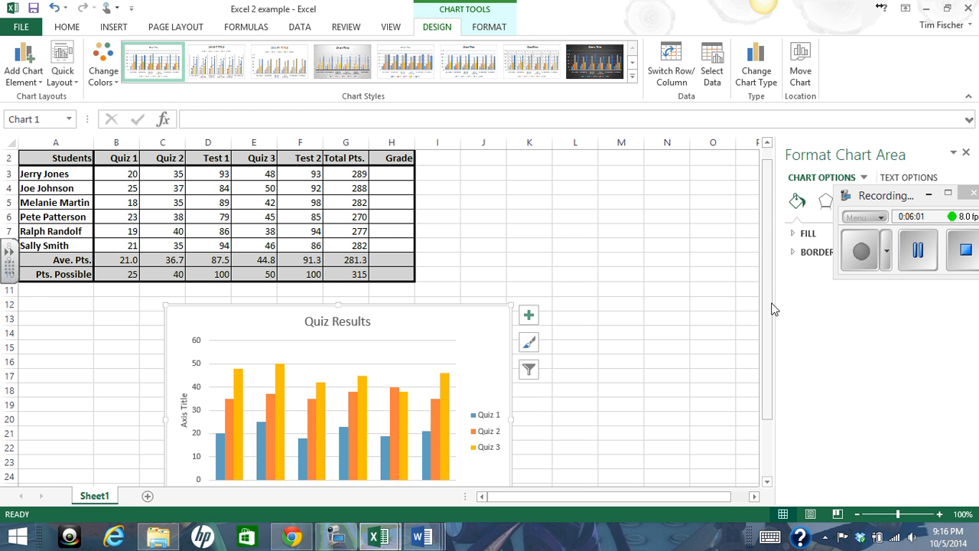
left_click_drag(771, 310, 772, 380)
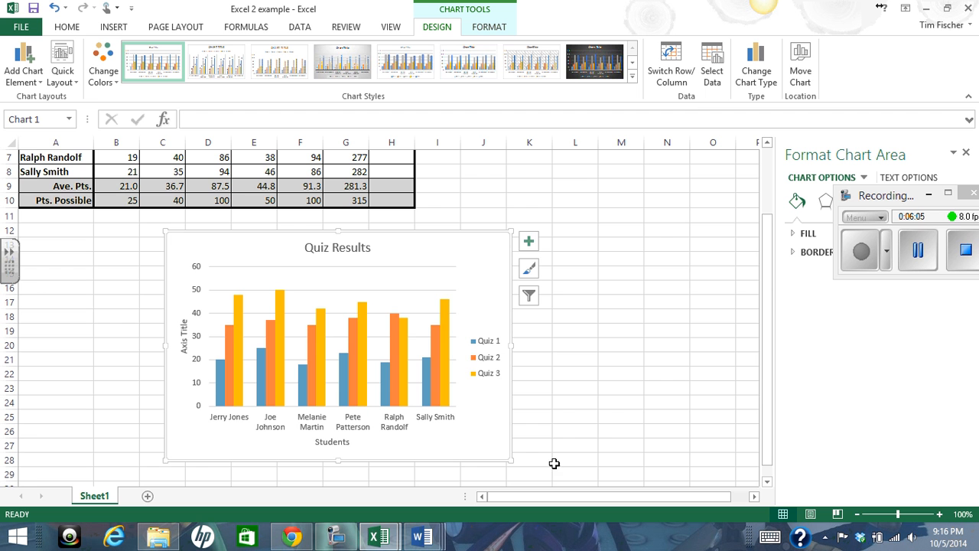
left_click_drag(511, 460, 472, 292)
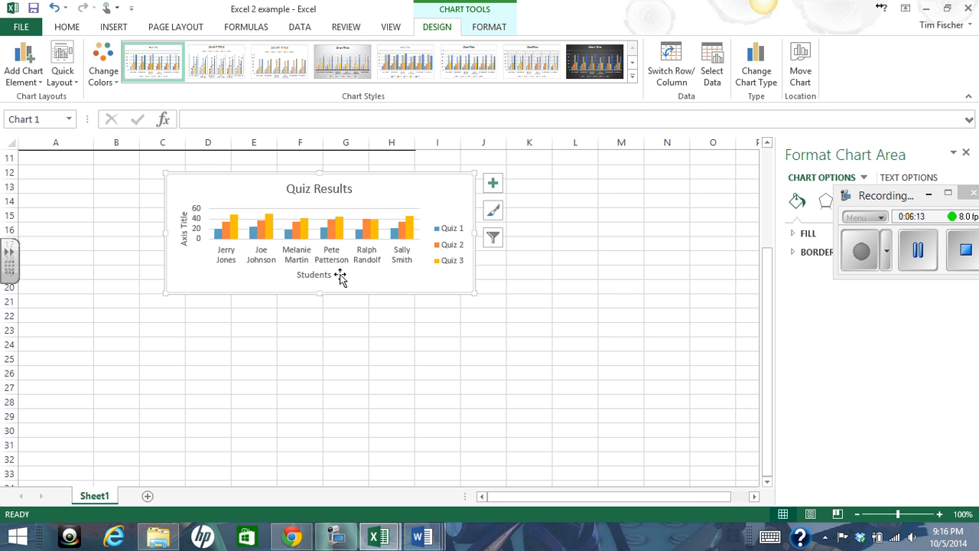
left_click_drag(473, 292, 567, 396)
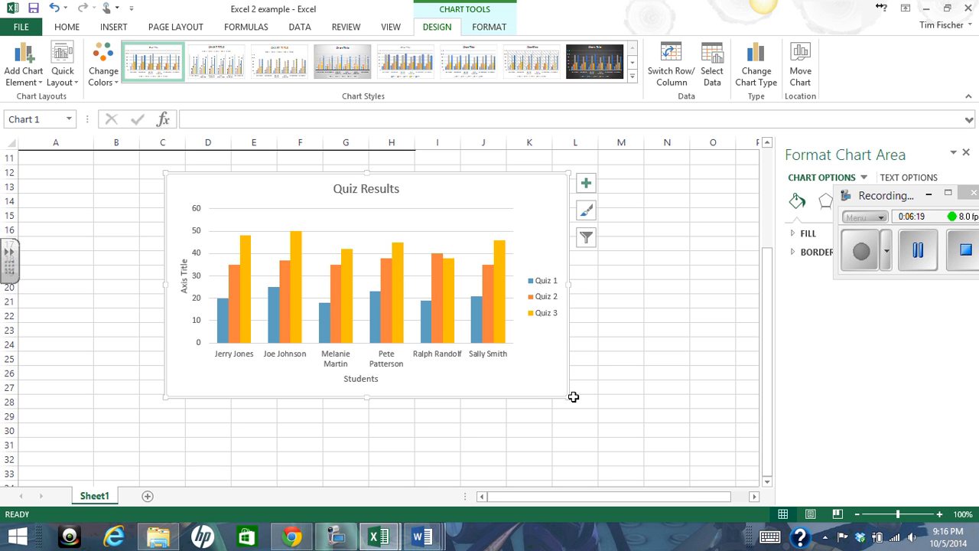
left_click_drag(567, 396, 632, 446)
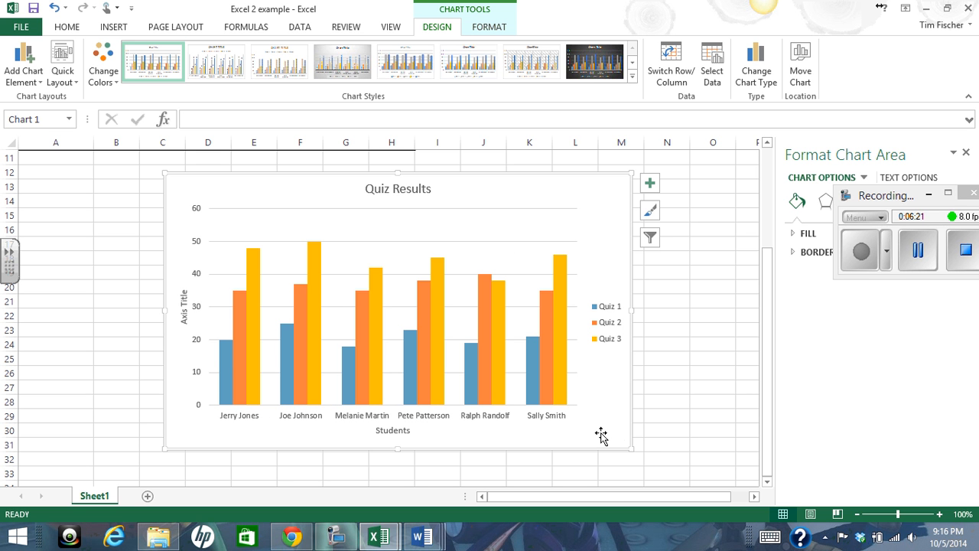
Step: Set the vertical axis maximum bound to 50 and close the axis formatting options
right_click(196, 313)
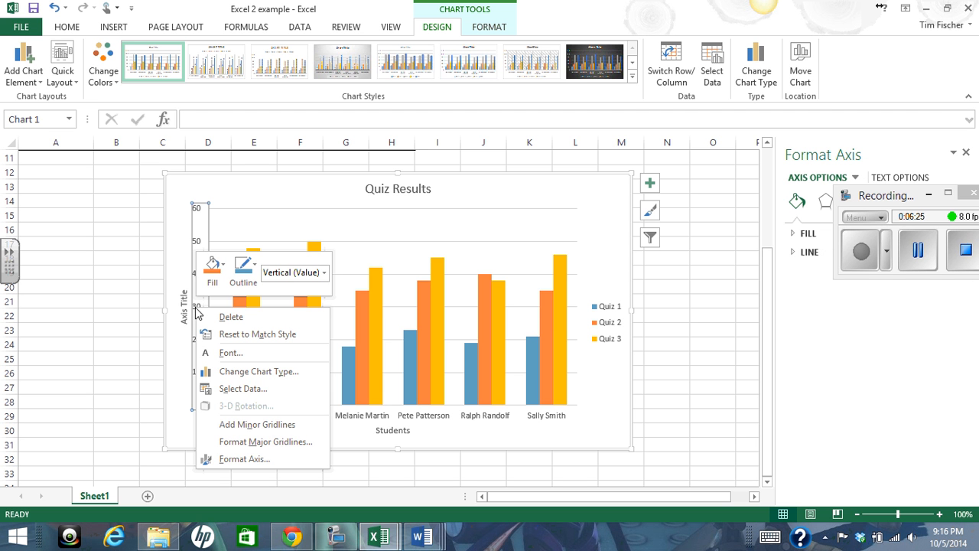
left_click(245, 459)
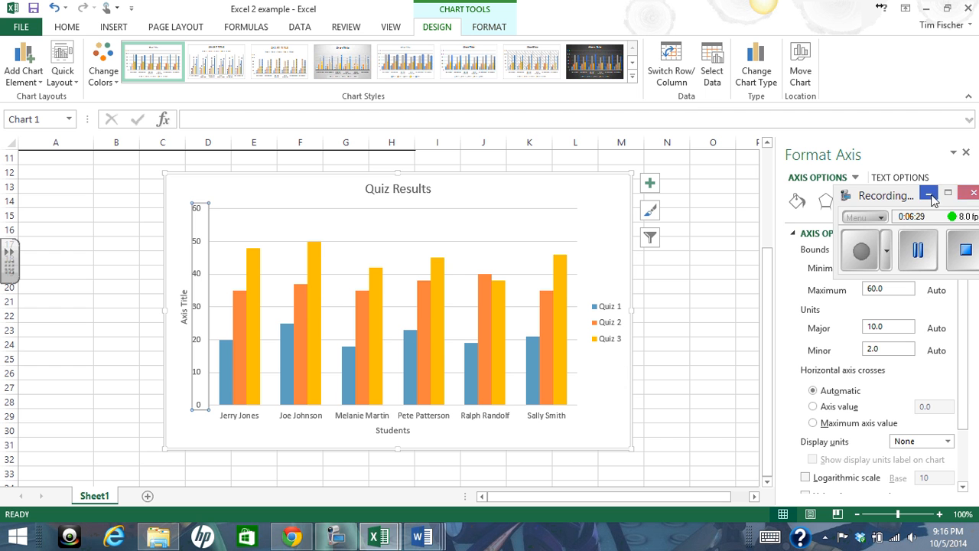
left_click_drag(940, 203, 101, 192)
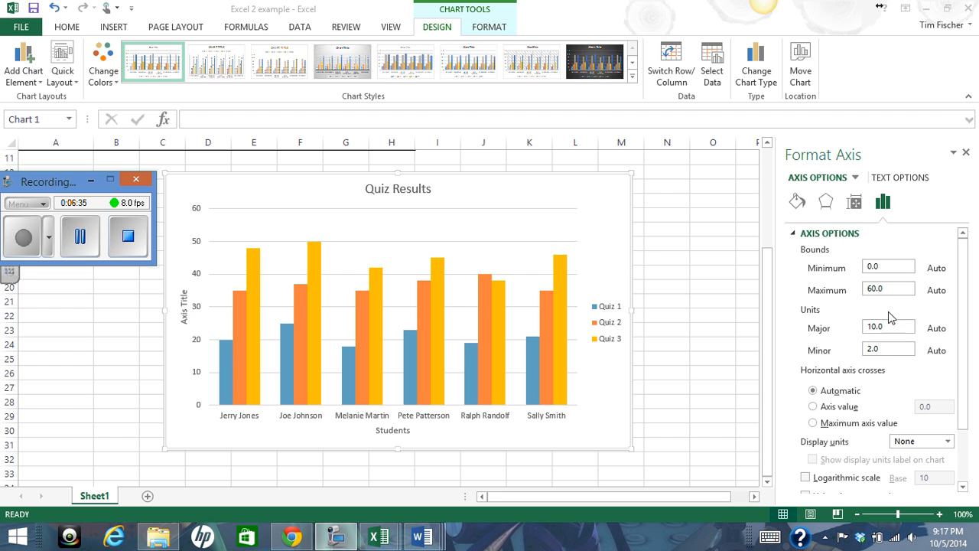
left_click_drag(887, 297, 856, 295)
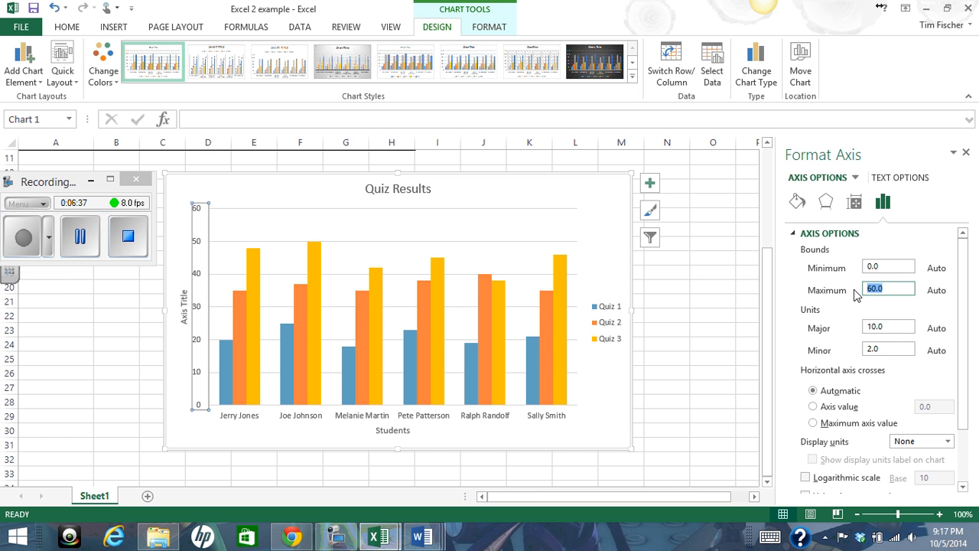
type("50")
key("Tab")
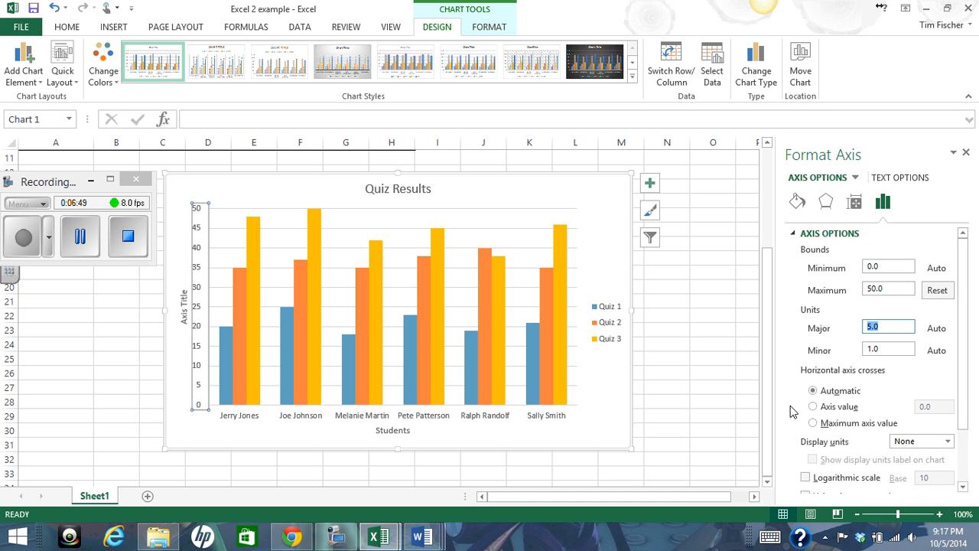
mouse_move(419, 392)
left_click_drag(965, 322, 964, 416)
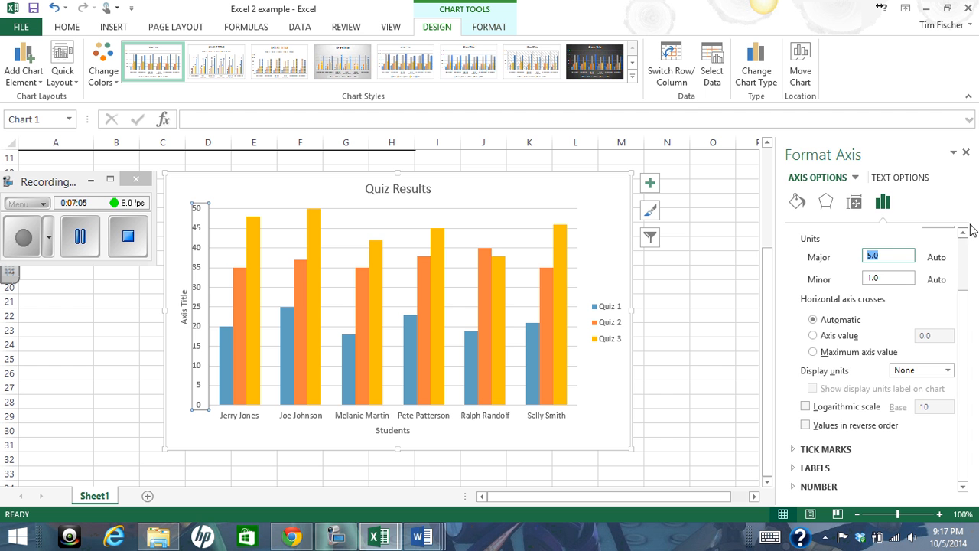
left_click(966, 153)
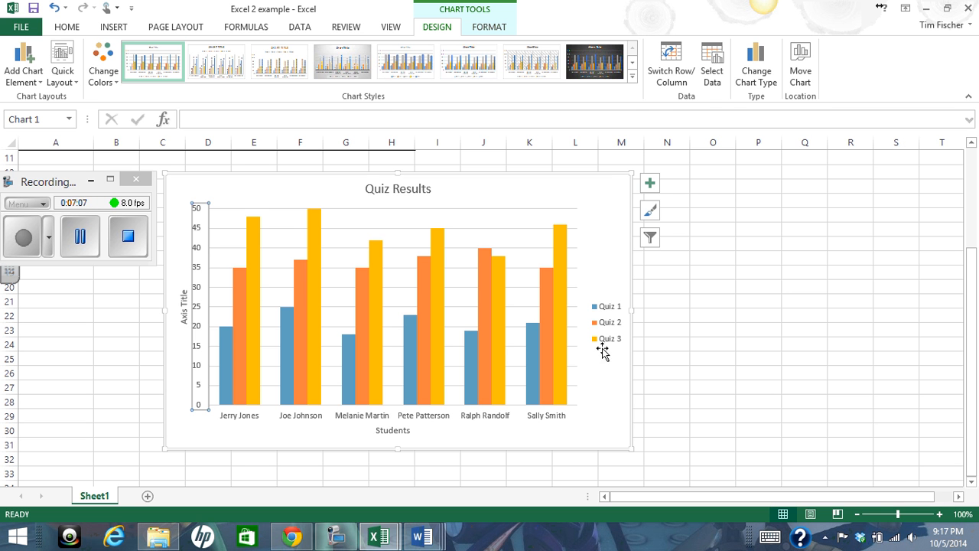
left_click_drag(74, 179, 842, 185)
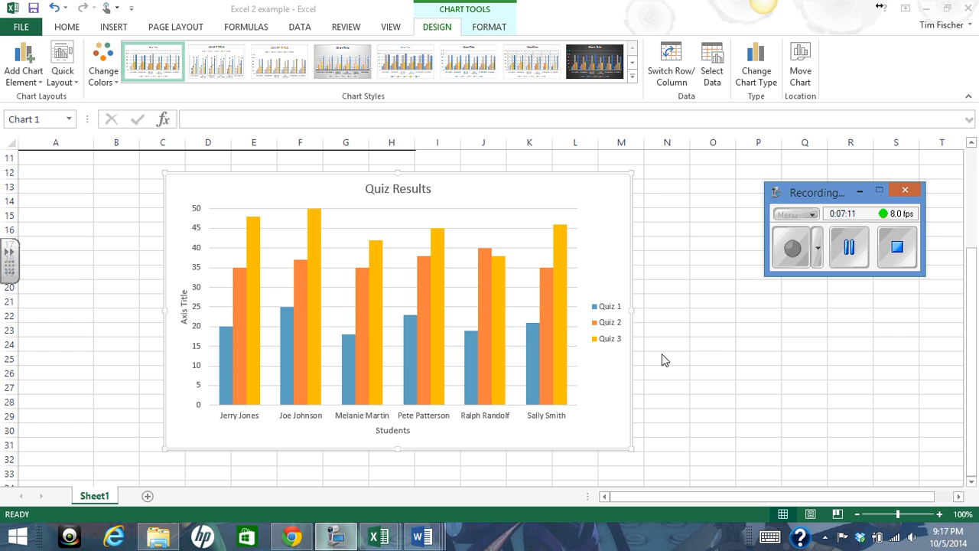
left_click(853, 256)
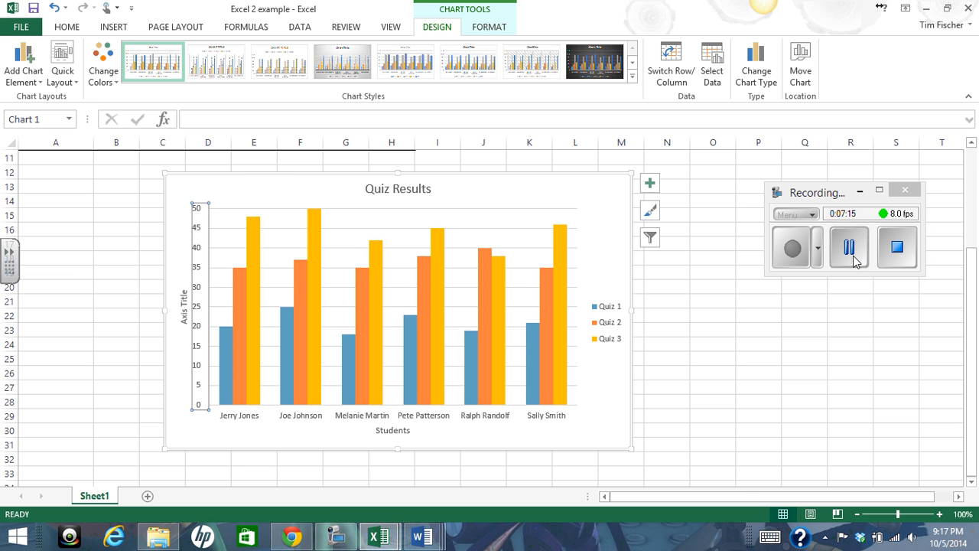
left_click(796, 253)
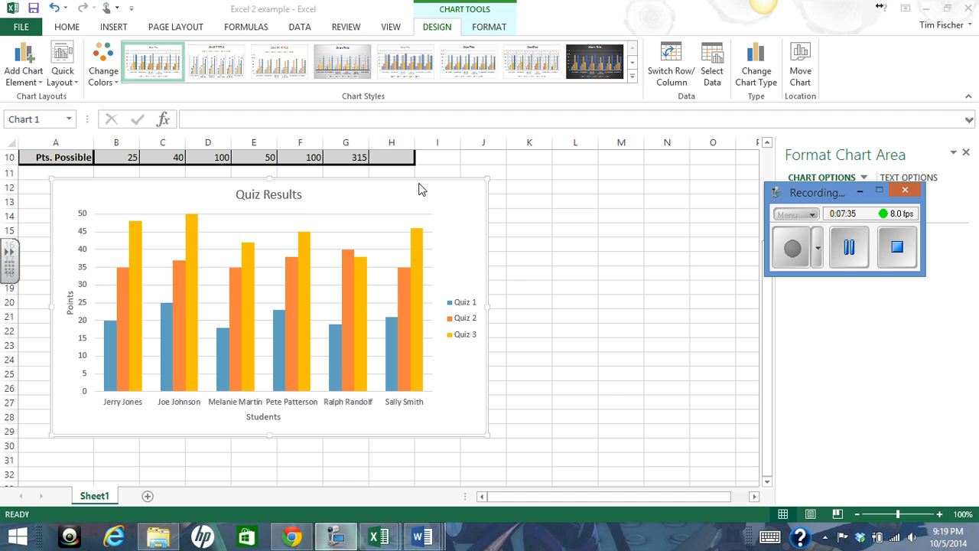
left_click(767, 407)
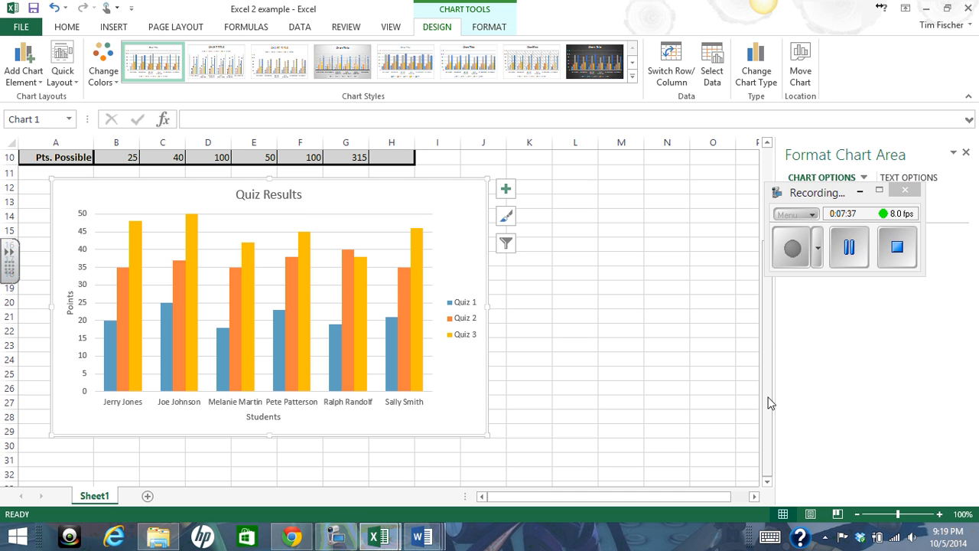
Step: Give the Quiz Results chart area a solid black border line
right_click(440, 177)
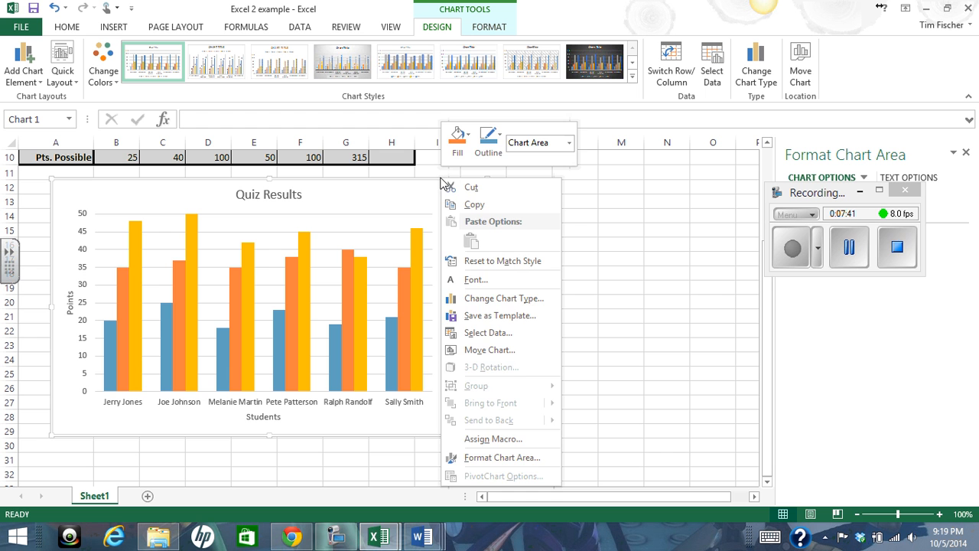
left_click(497, 459)
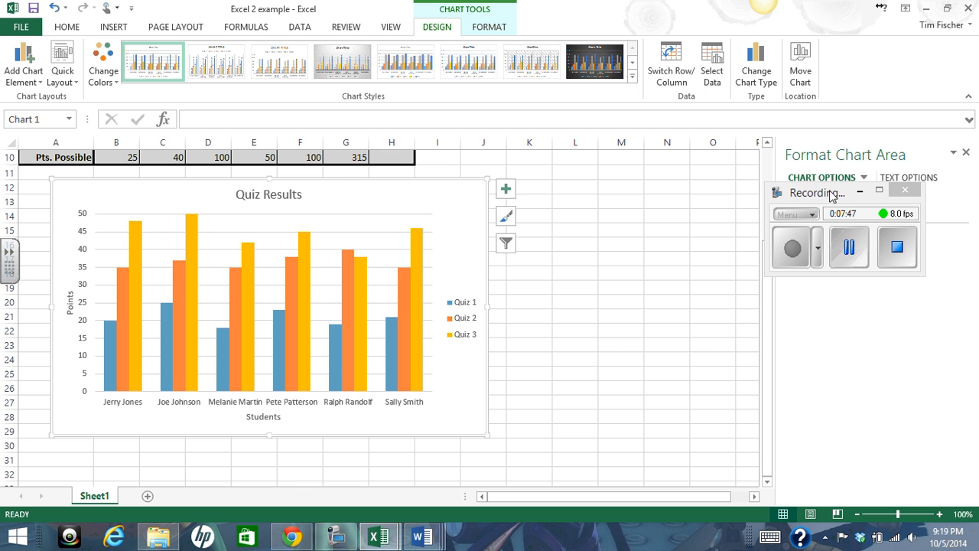
left_click_drag(849, 191, 655, 322)
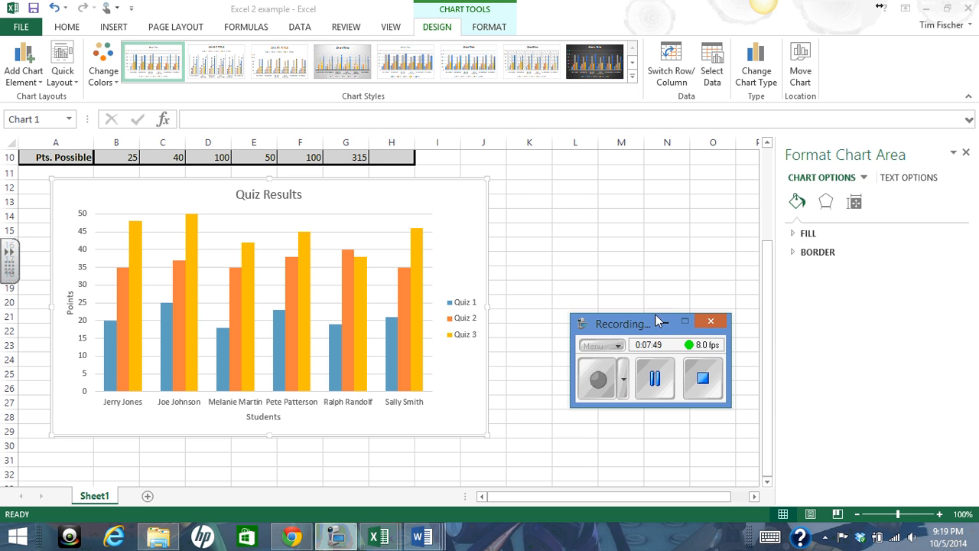
left_click(795, 254)
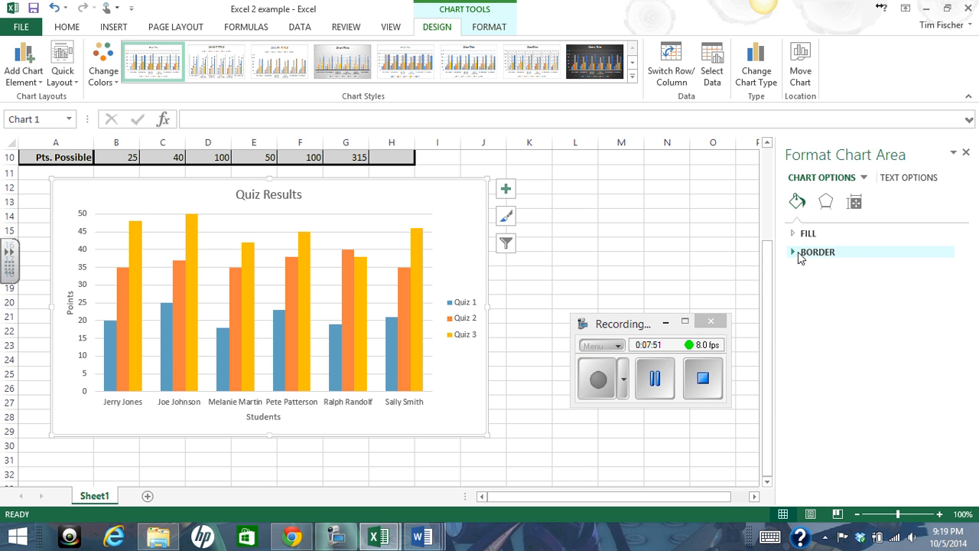
left_click(797, 255)
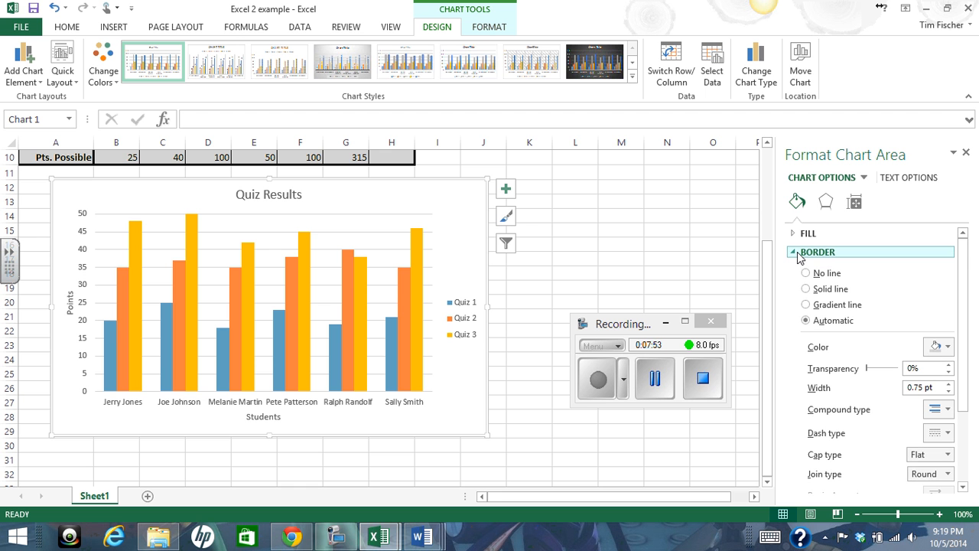
left_click(806, 289)
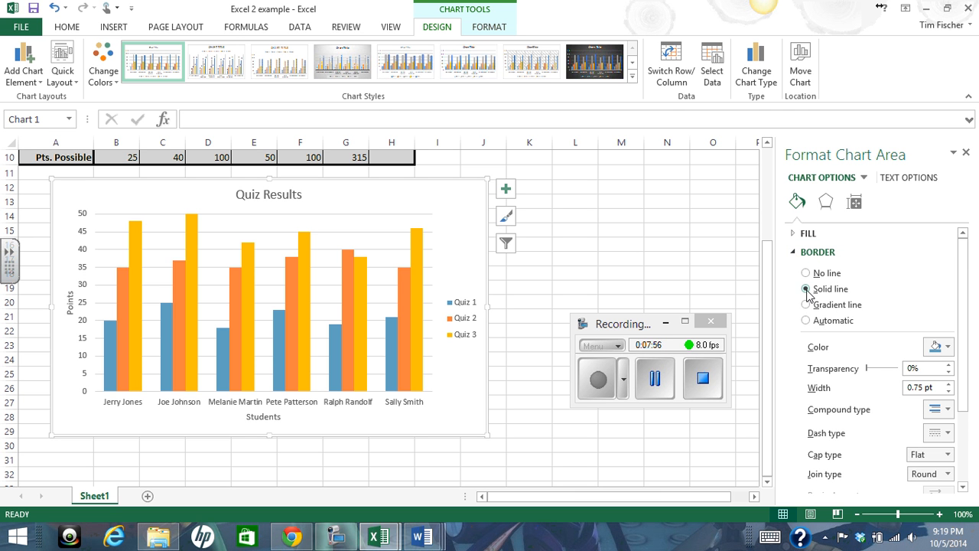
left_click(949, 347)
left_click(872, 379)
scroll(964, 352, "down", 2)
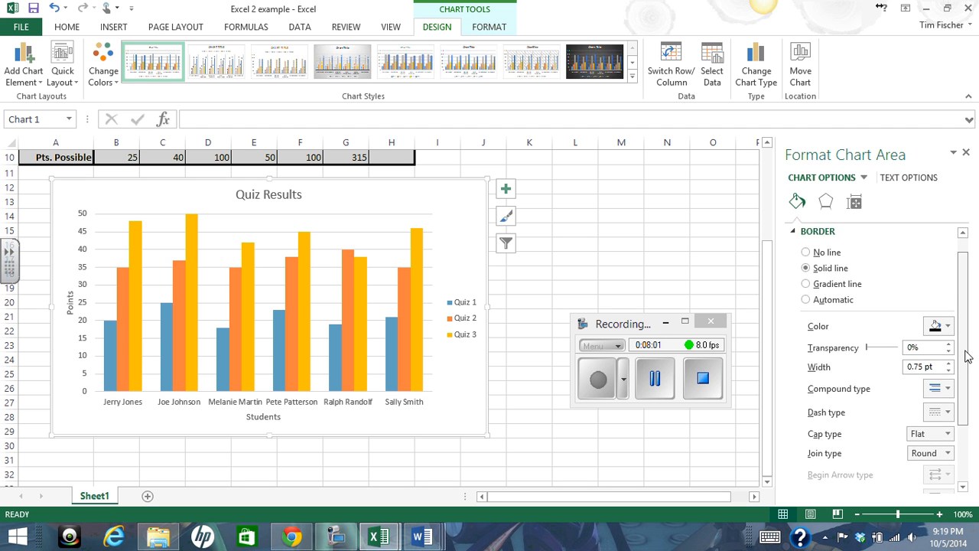
Step: Thicken the chart area's solid black border line beyond 1.75 pt
left_click(949, 338)
left_click(949, 338)
left_click(949, 338)
left_click(950, 338)
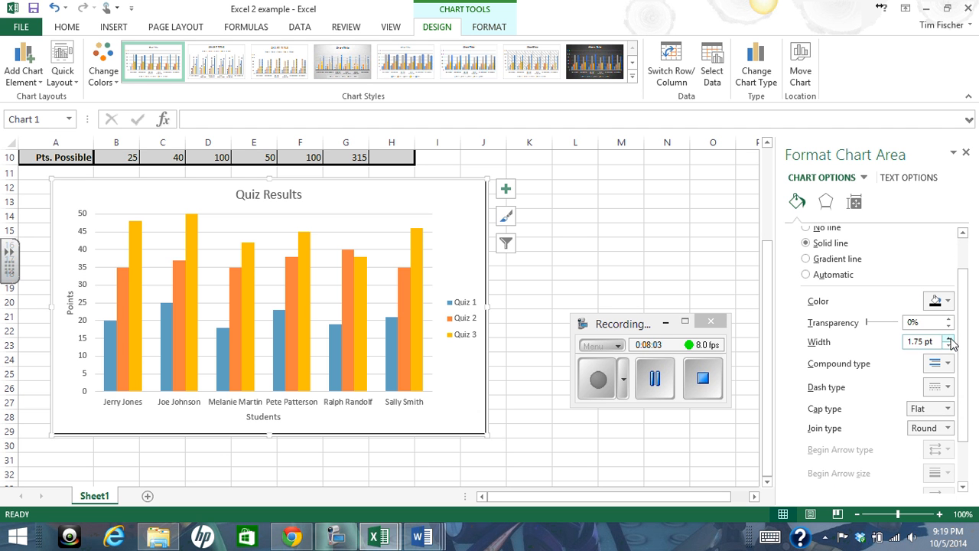
left_click(950, 338)
left_click(949, 338)
left_click(950, 338)
left_click(704, 293)
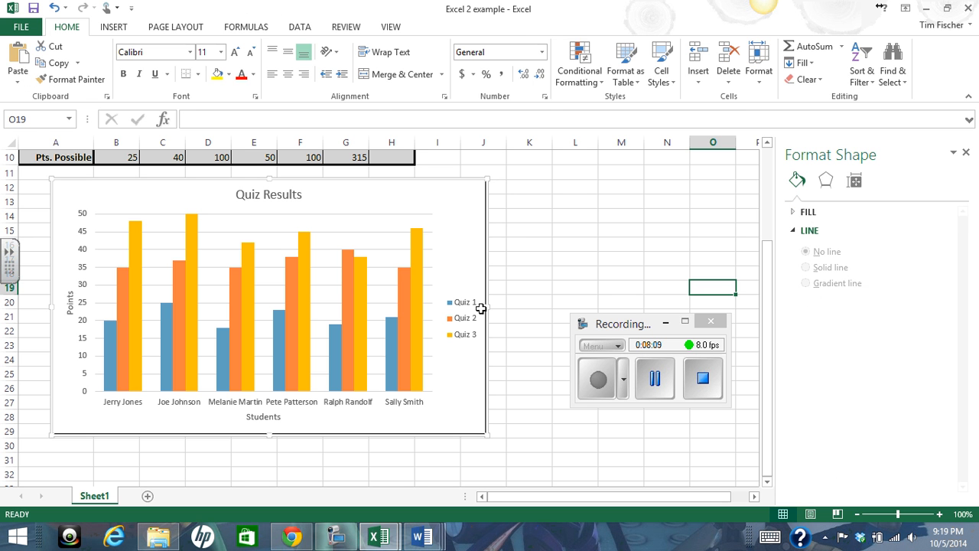
Step: Give the chart legend a solid line border
left_click(459, 300)
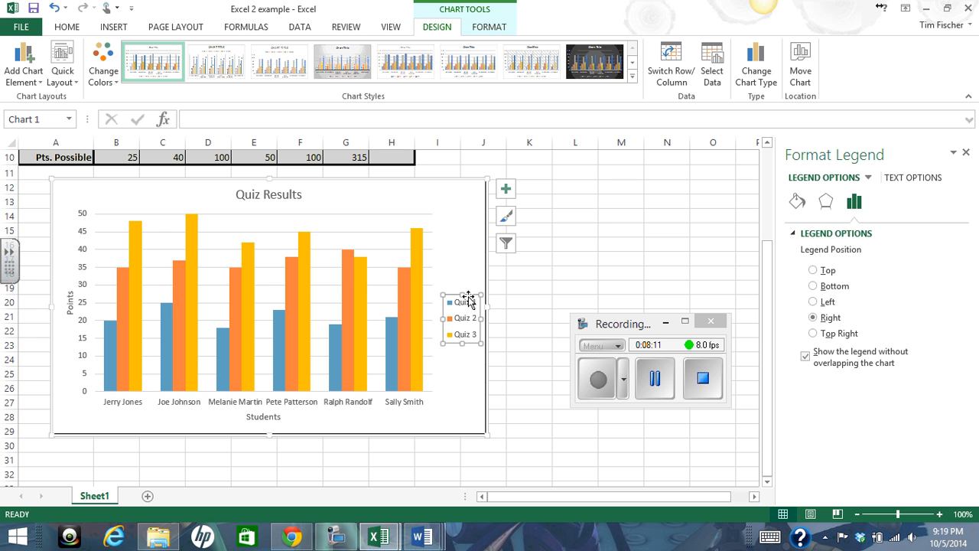
left_click(797, 201)
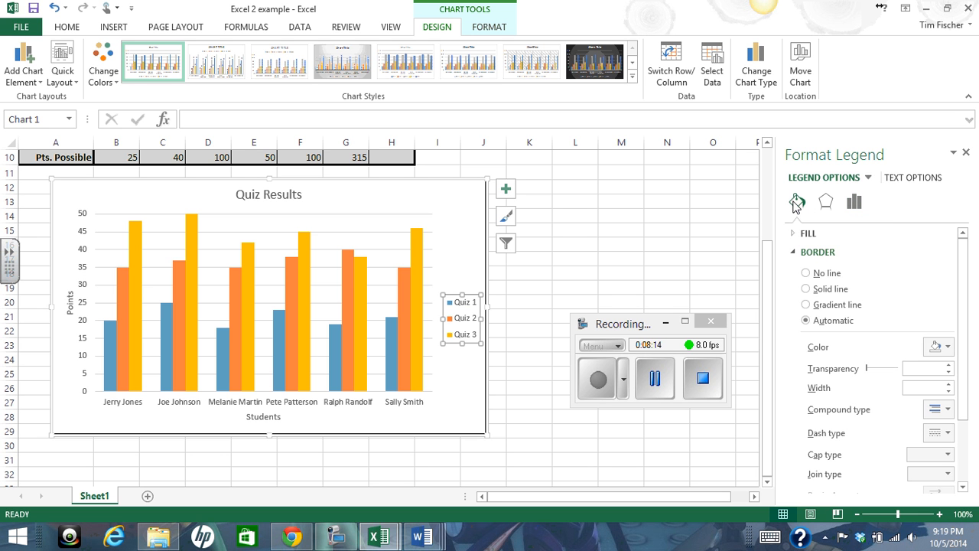
left_click(805, 289)
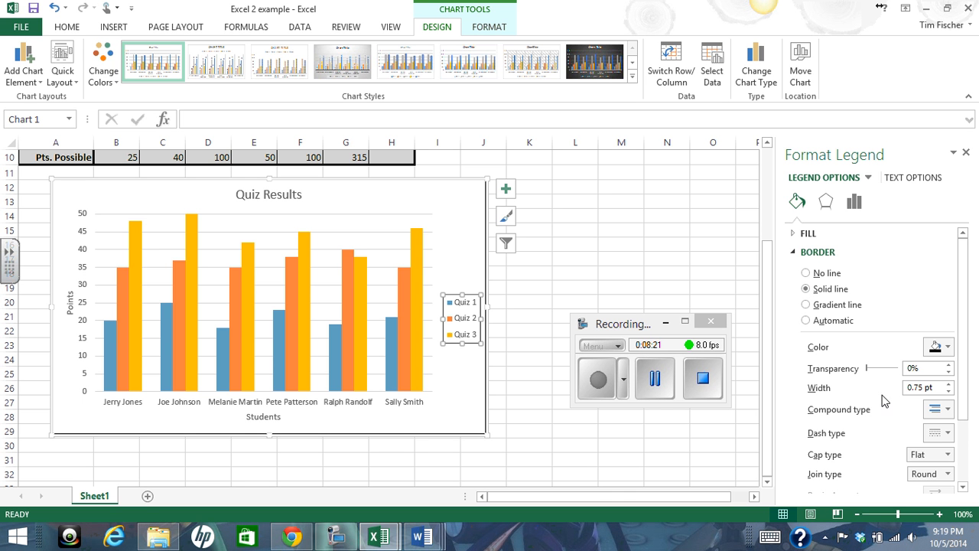
left_click(546, 430)
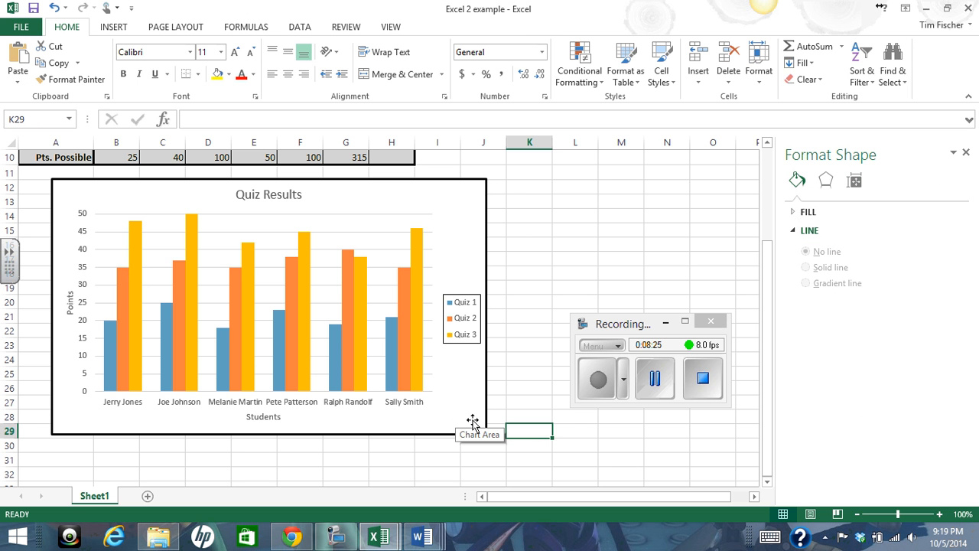
Step: Rotate the student labels on the chart's horizontal axis to a custom angle of 45 degrees
right_click(299, 406)
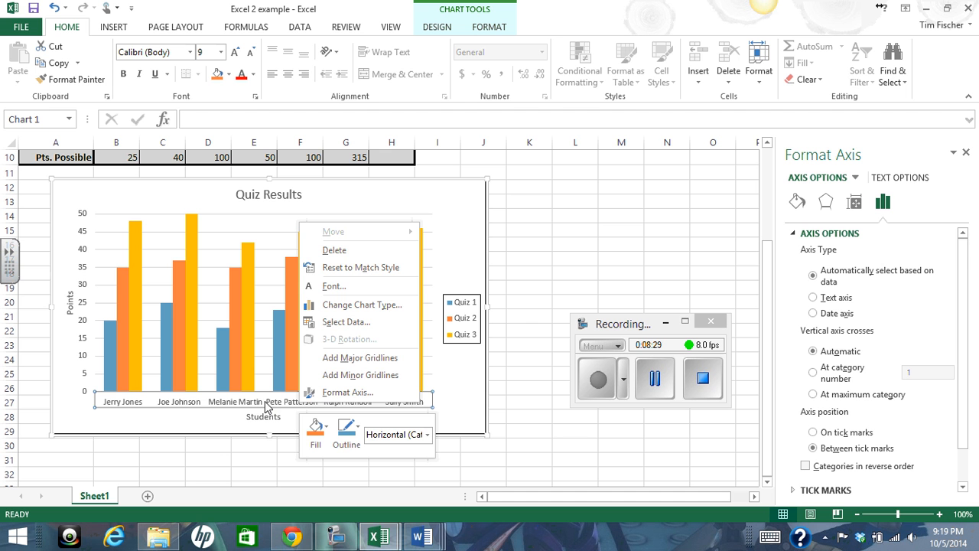
left_click(346, 393)
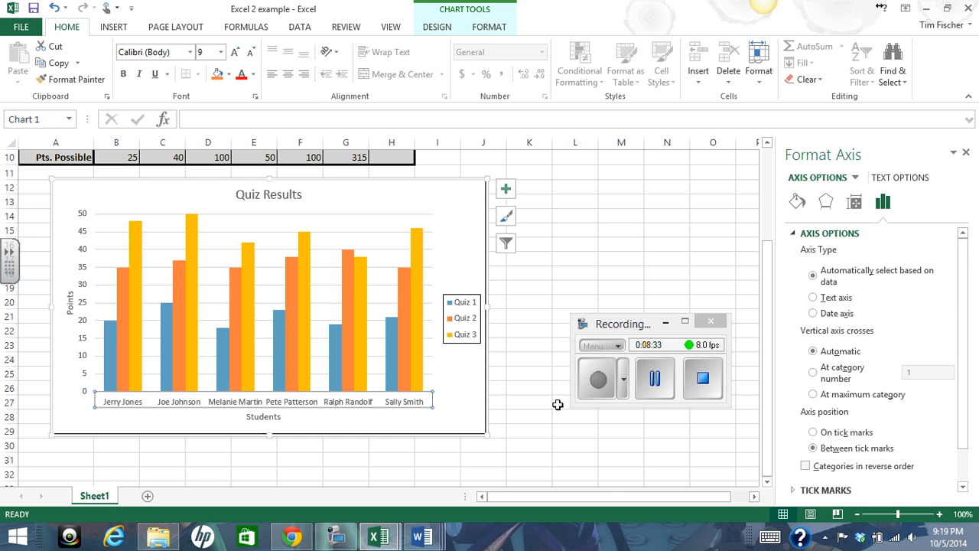
left_click_drag(964, 295, 969, 340)
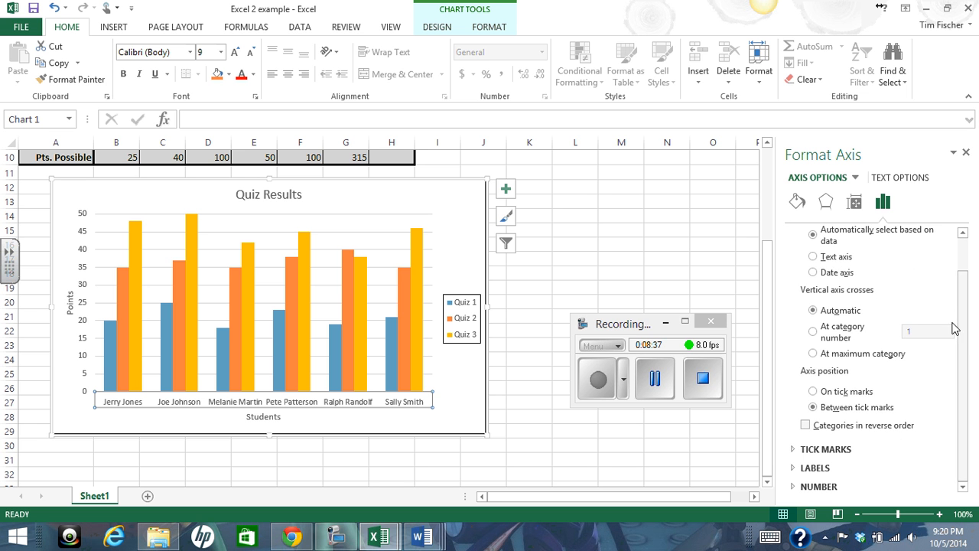
left_click(655, 378)
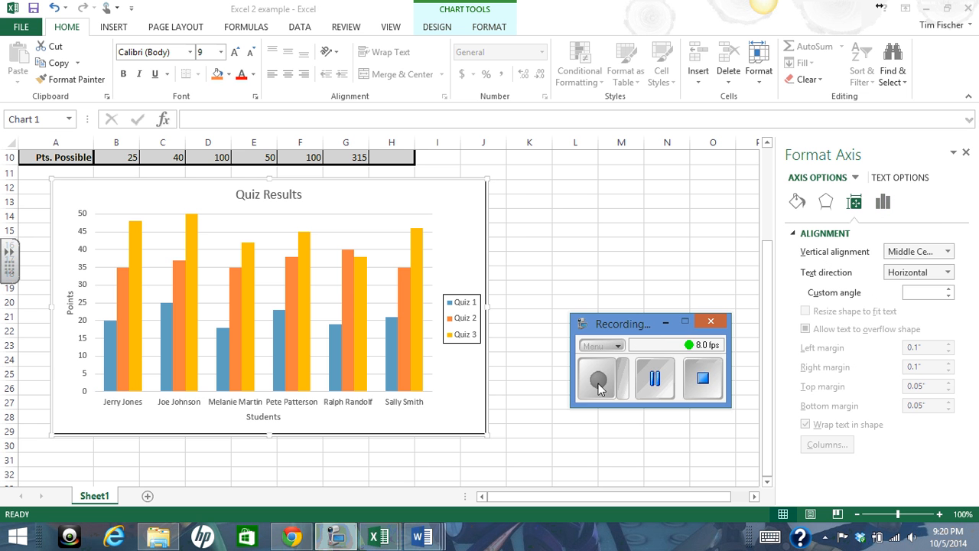
left_click(598, 380)
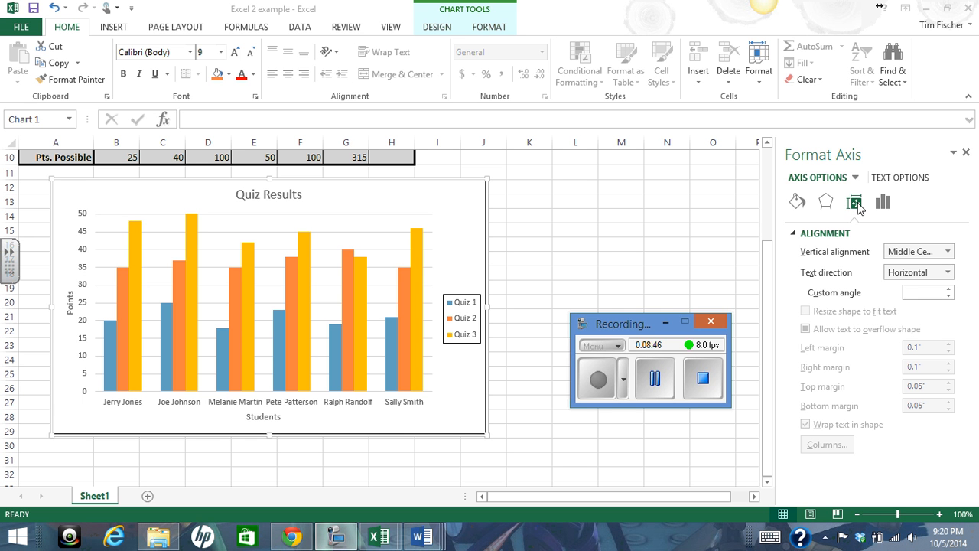
left_click(339, 407)
right_click(340, 409)
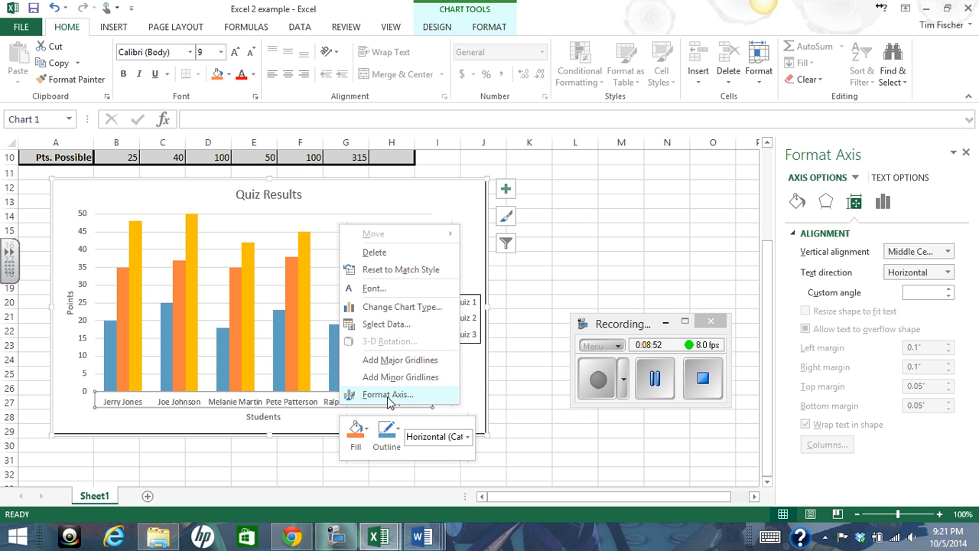
left_click(922, 216)
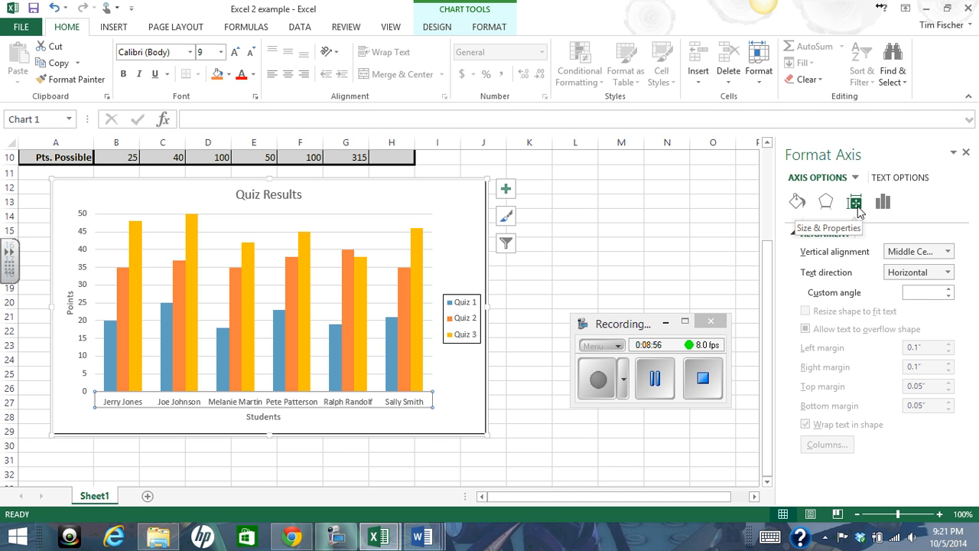
left_click(943, 294)
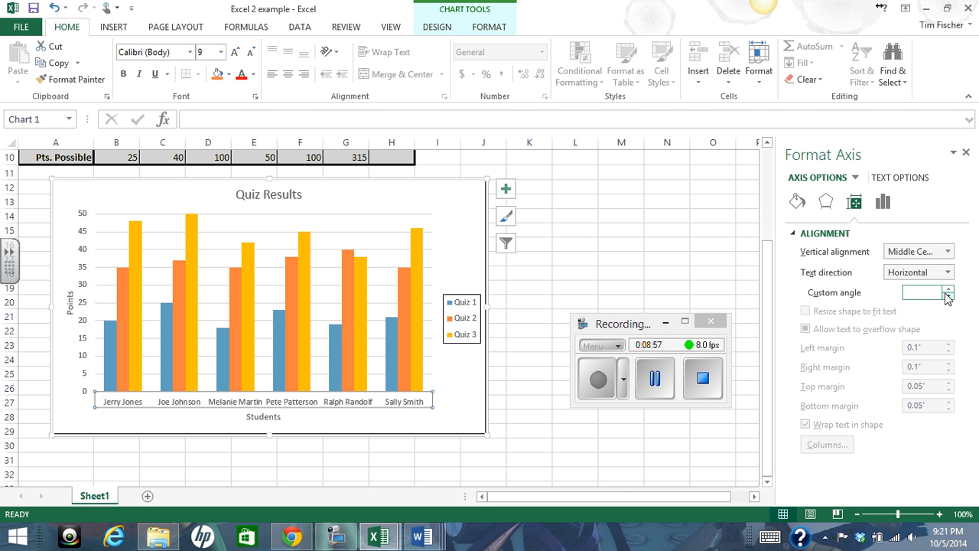
type("45")
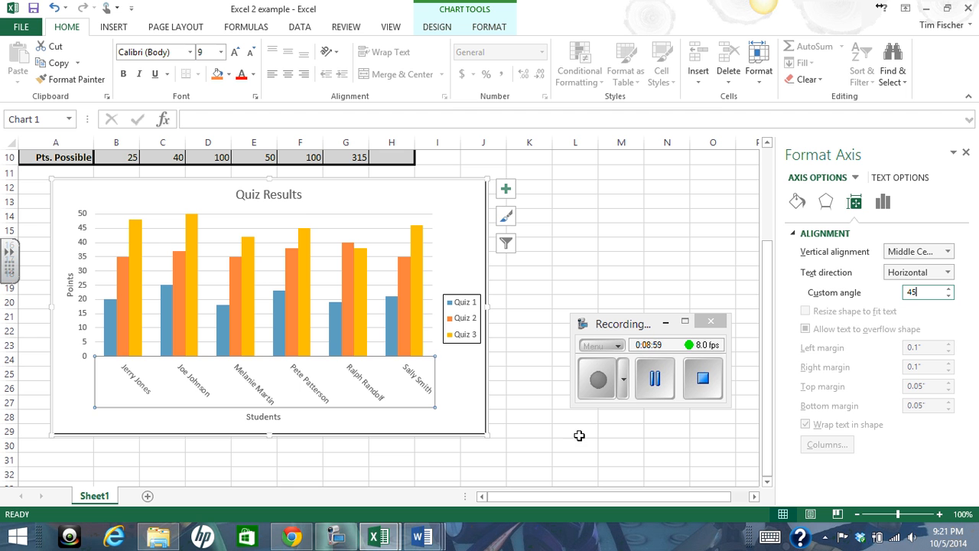
left_click(457, 408)
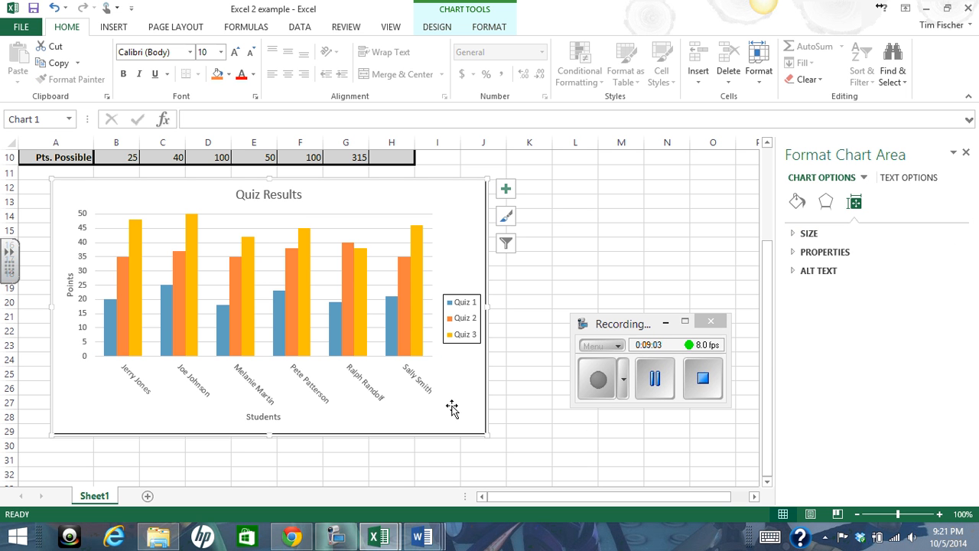
Step: Make the Students and Points axis titles bold
left_click(267, 417)
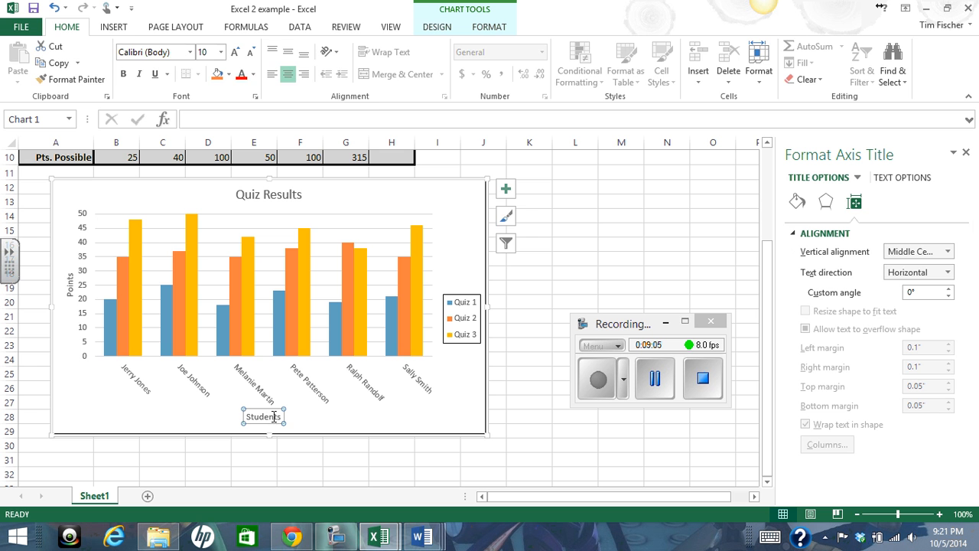
left_click(277, 417)
double_click(276, 417)
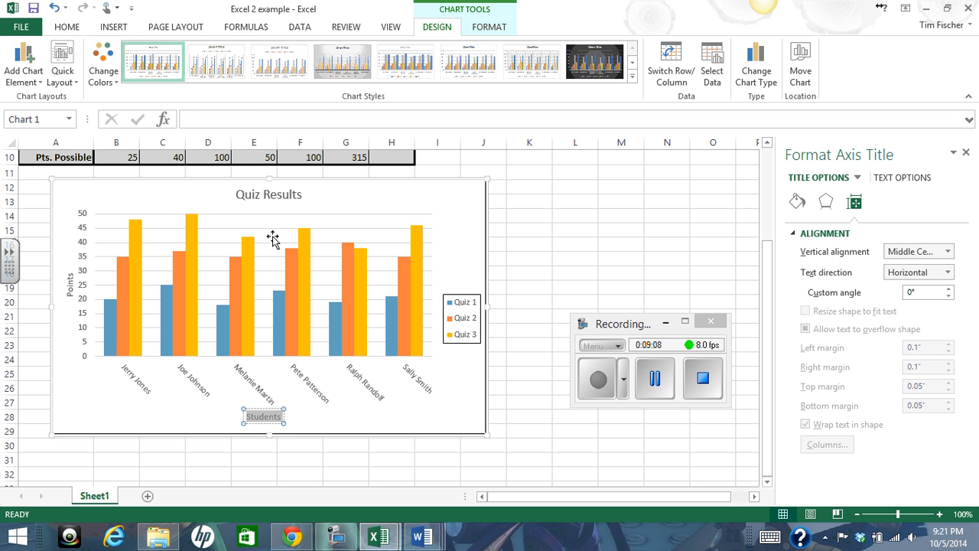
left_click(74, 26)
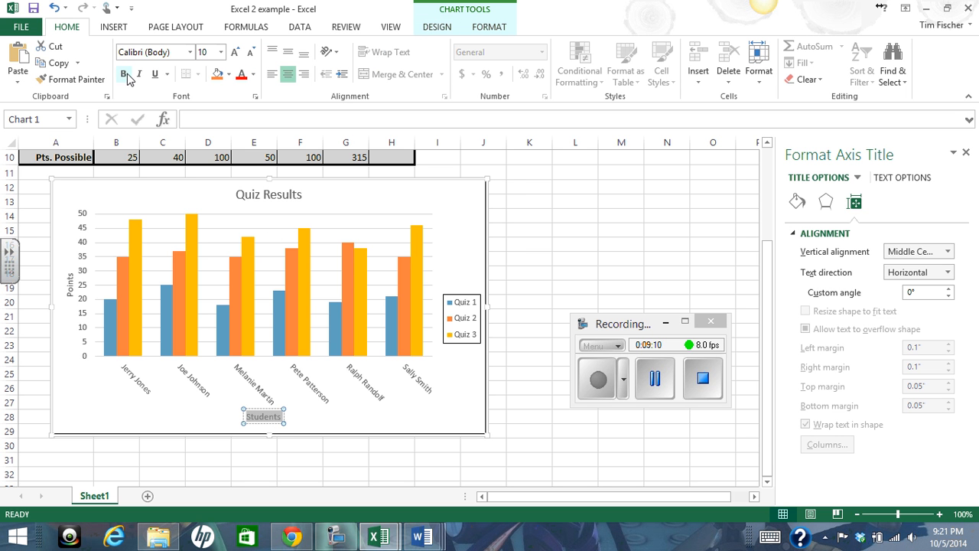
left_click(123, 73)
left_click(67, 286)
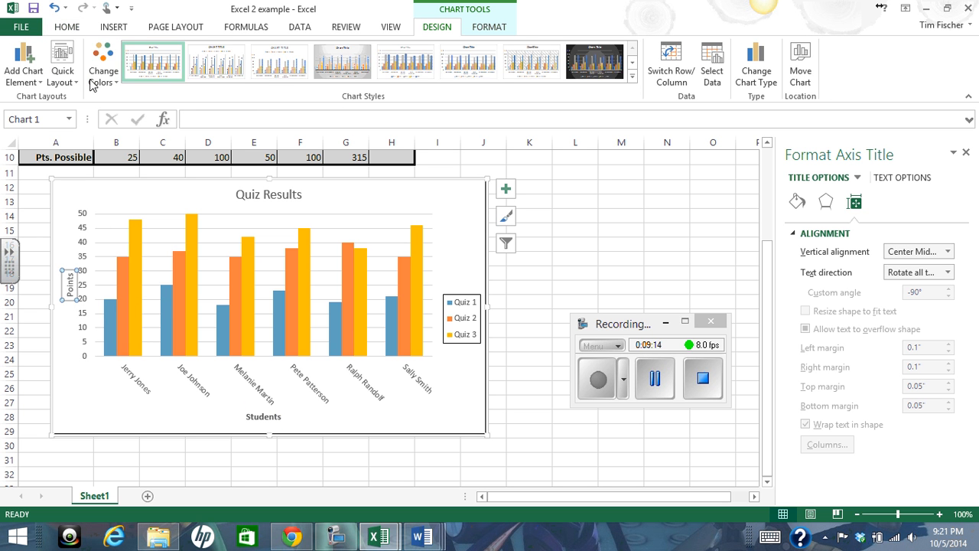
left_click(70, 28)
left_click(123, 74)
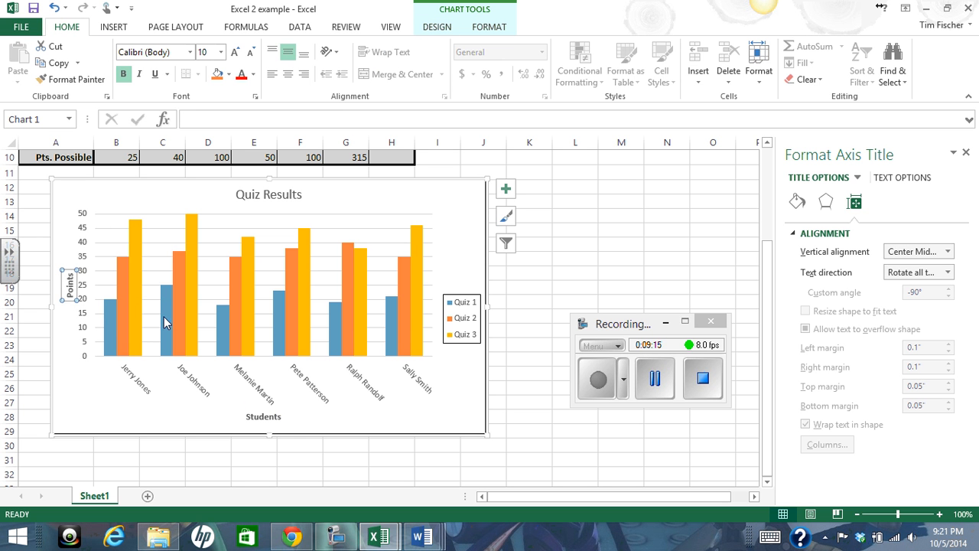
left_click(316, 418)
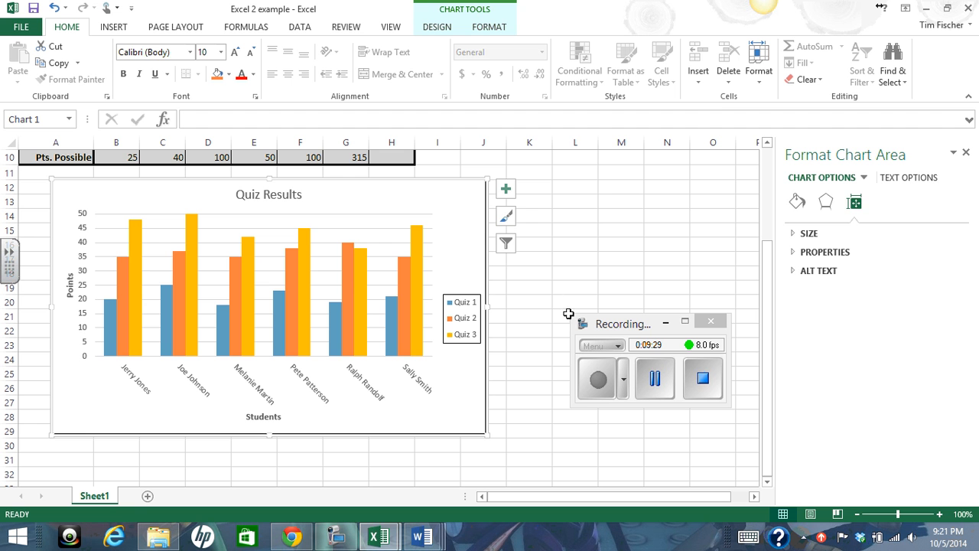
Step: Enter the year 2014 in cell L16
left_click(571, 247)
double_click(570, 247)
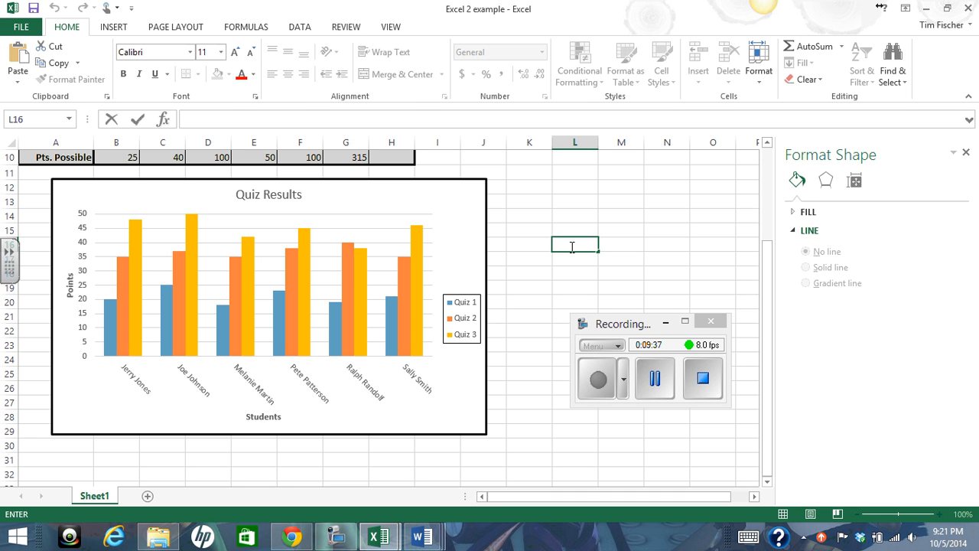
type("2000")
key("BackSpace")
key("BackSpace")
type("14")
left_click(571, 263)
left_click(585, 245)
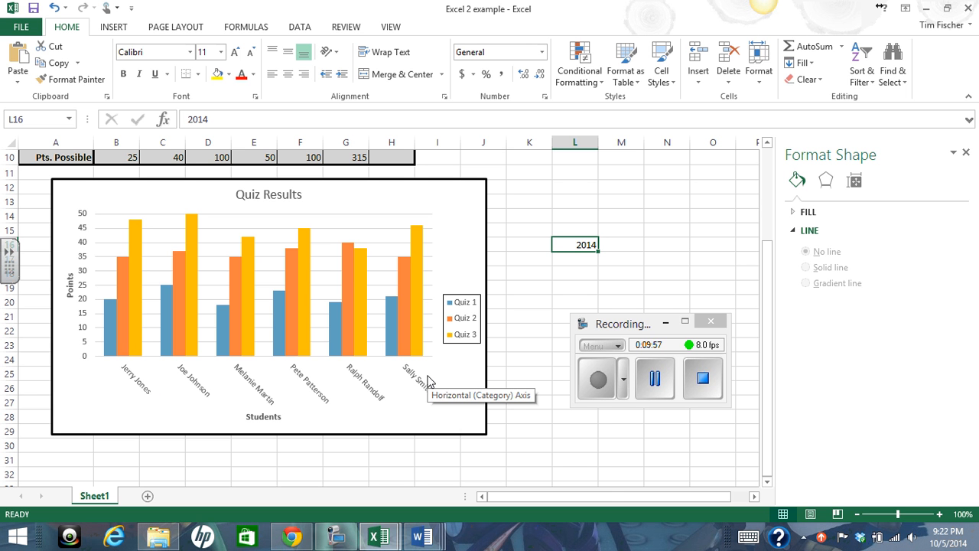
Step: Turn the 2014 in cell L16 into a text entry by prefixing it with an apostrophe
double_click(570, 245)
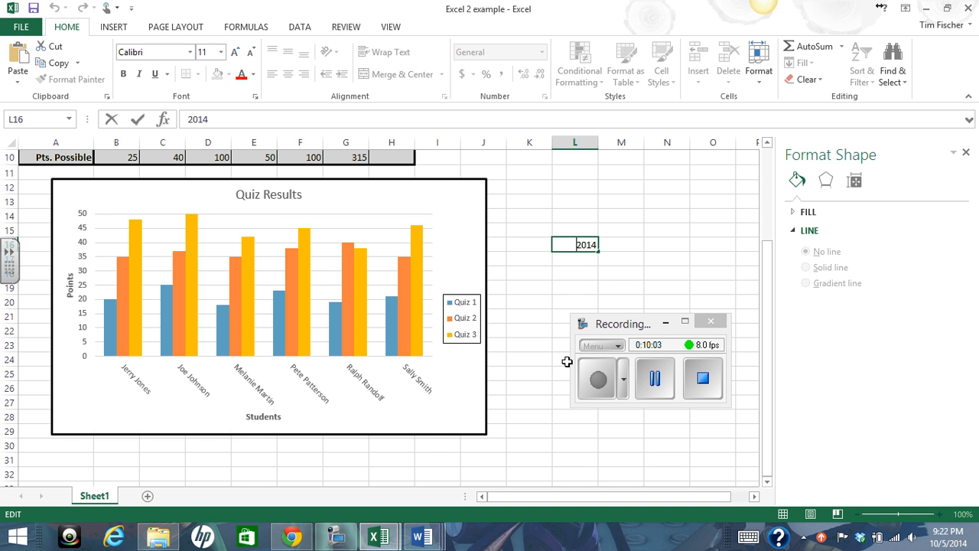
type("'")
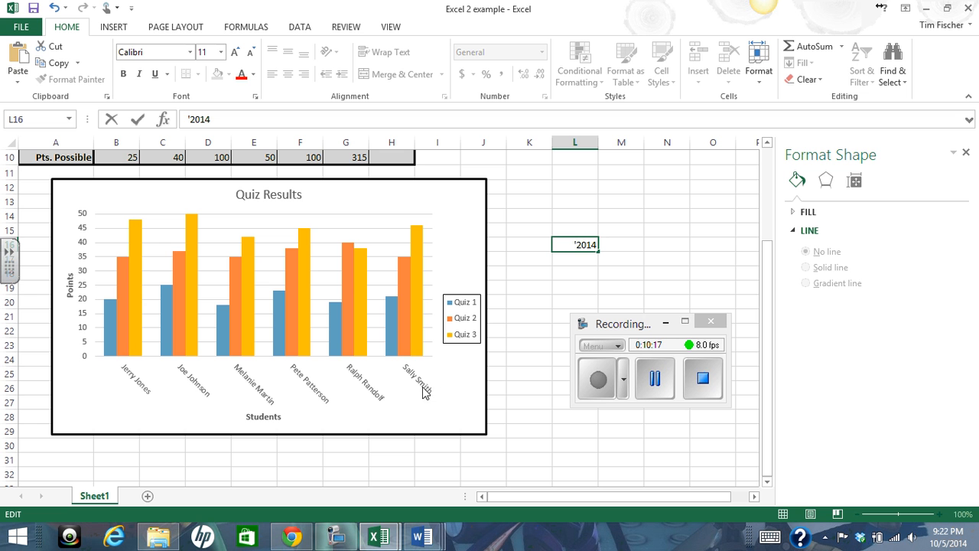
key("Return")
left_click(576, 245)
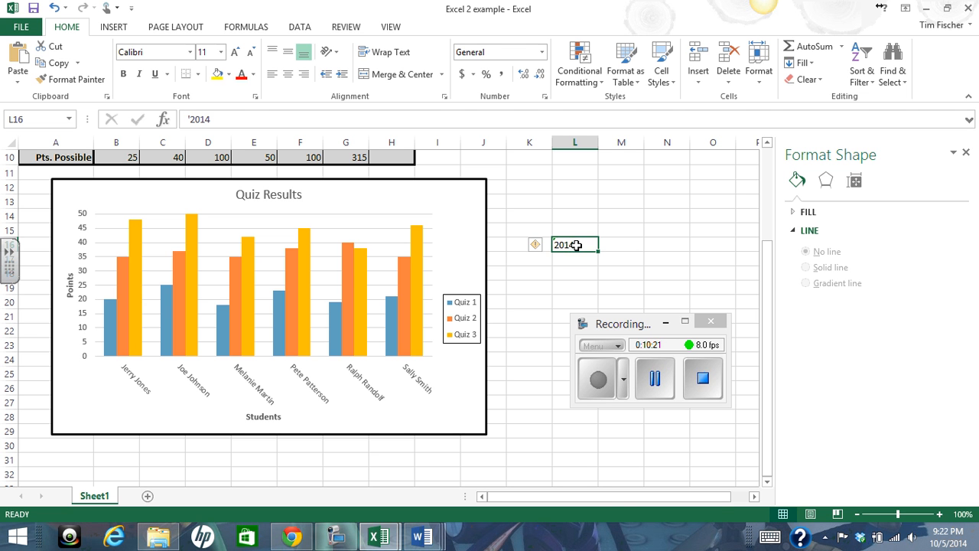
Step: Set the number format of cell L16 to Text
right_click(576, 245)
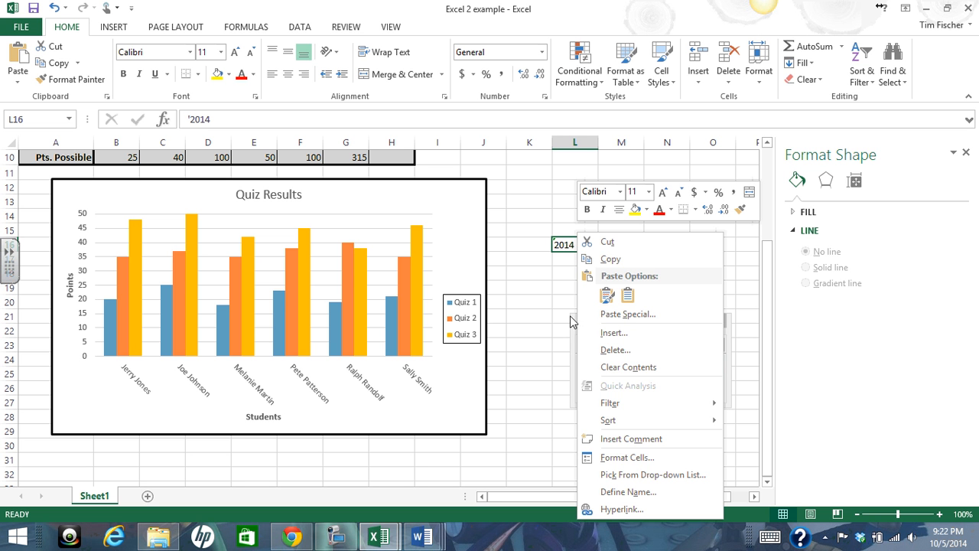
left_click(627, 457)
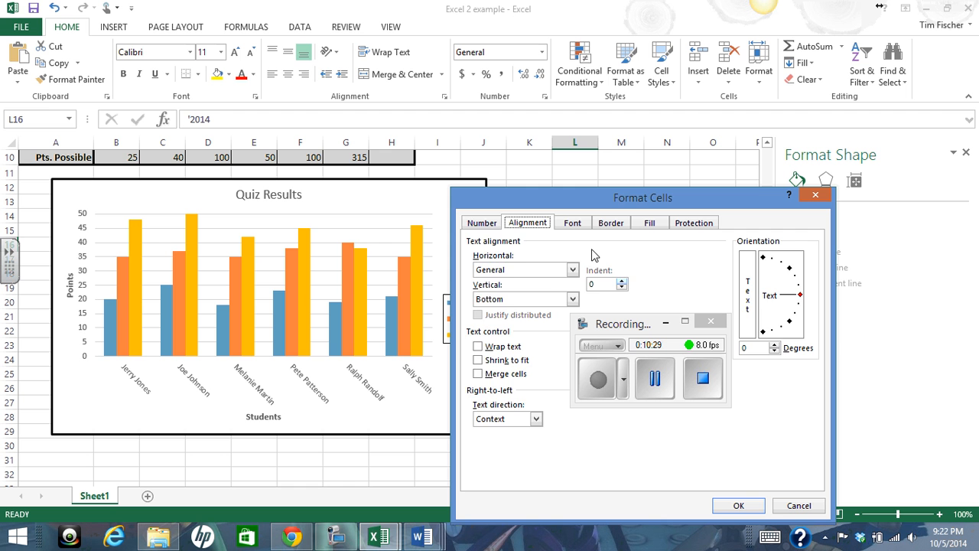
left_click(481, 223)
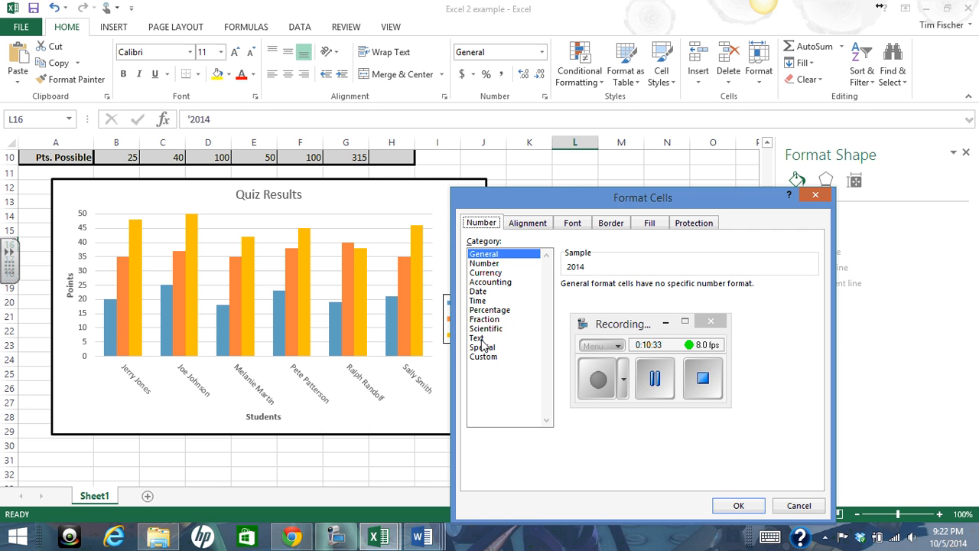
left_click_drag(656, 323, 887, 384)
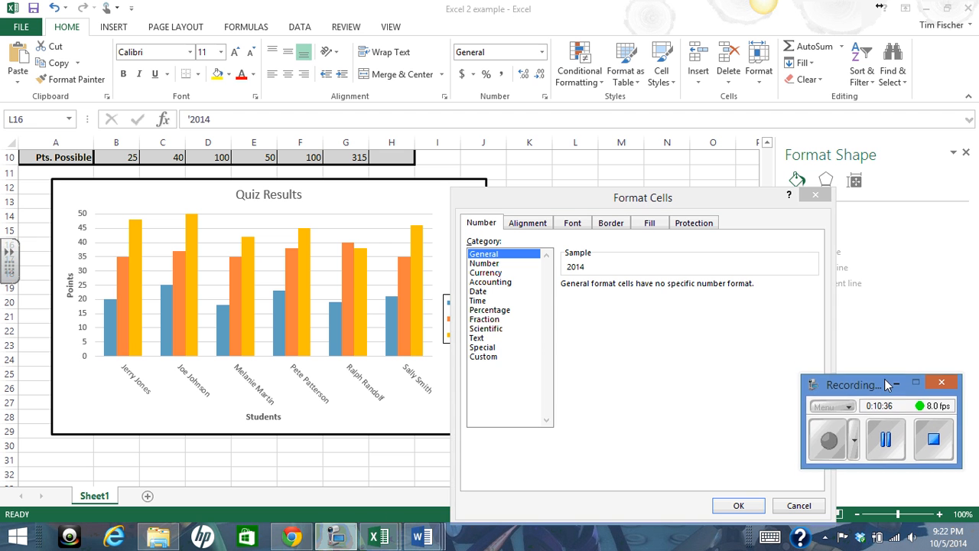
left_click(475, 338)
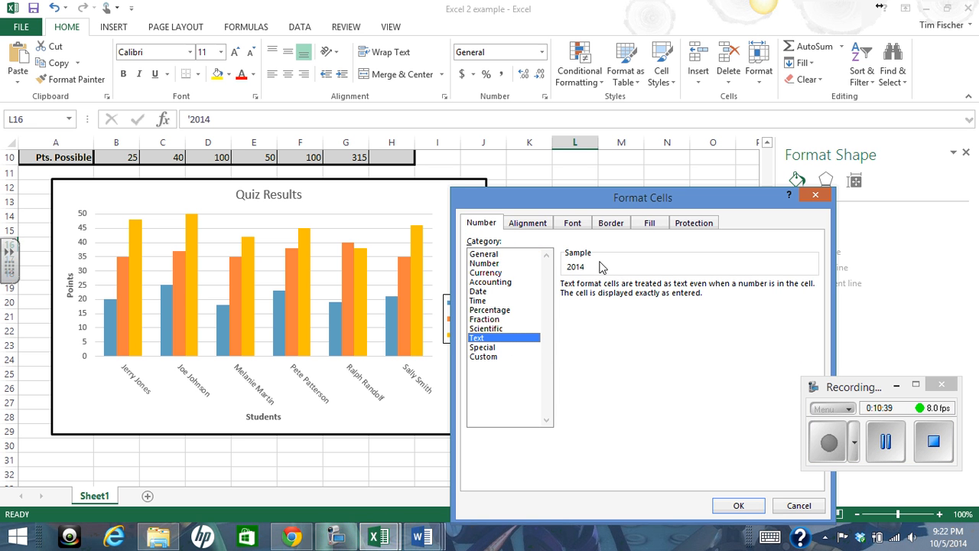
left_click(738, 505)
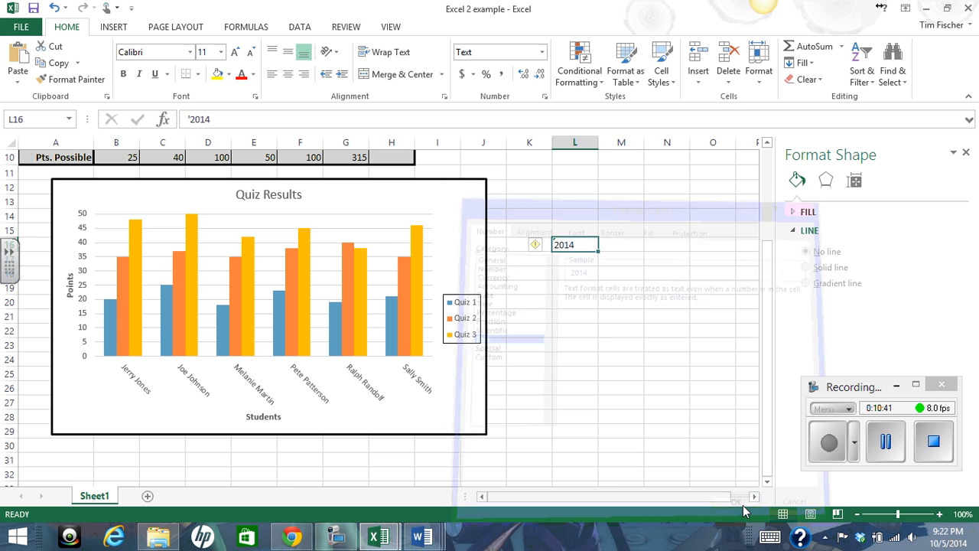
mouse_move(538, 248)
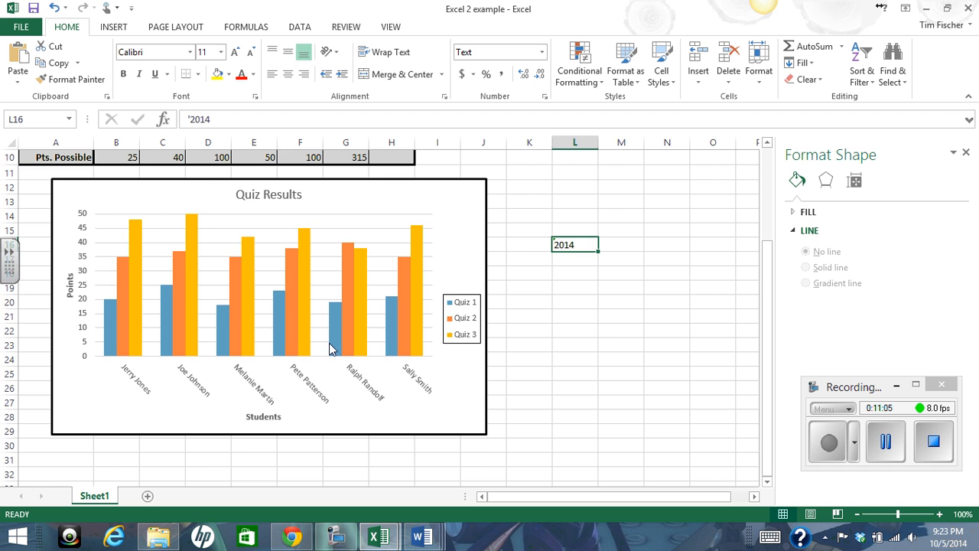
Step: Save the workbook as a copy named "Excel 3 example" in the current Excel folder
scroll(328, 344, "up", 3)
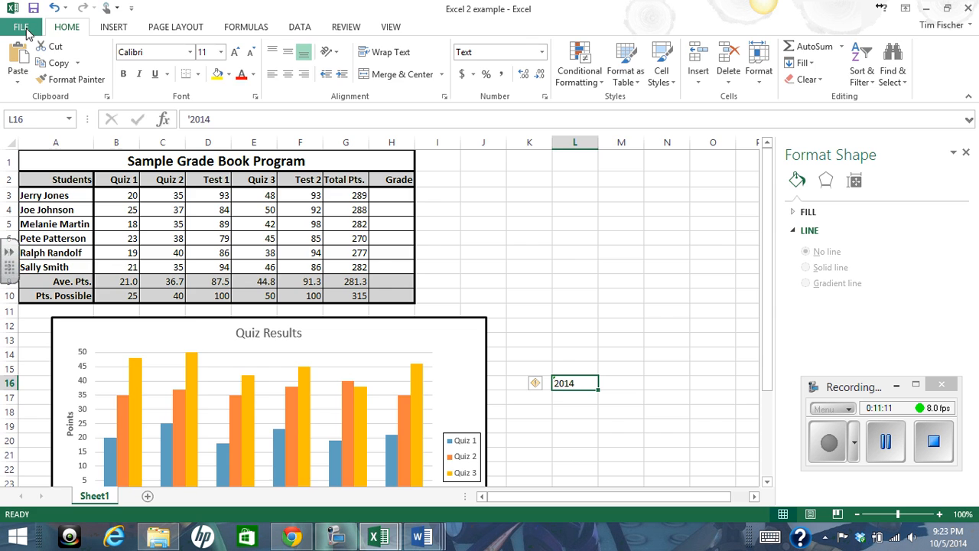
left_click(23, 29)
left_click(45, 169)
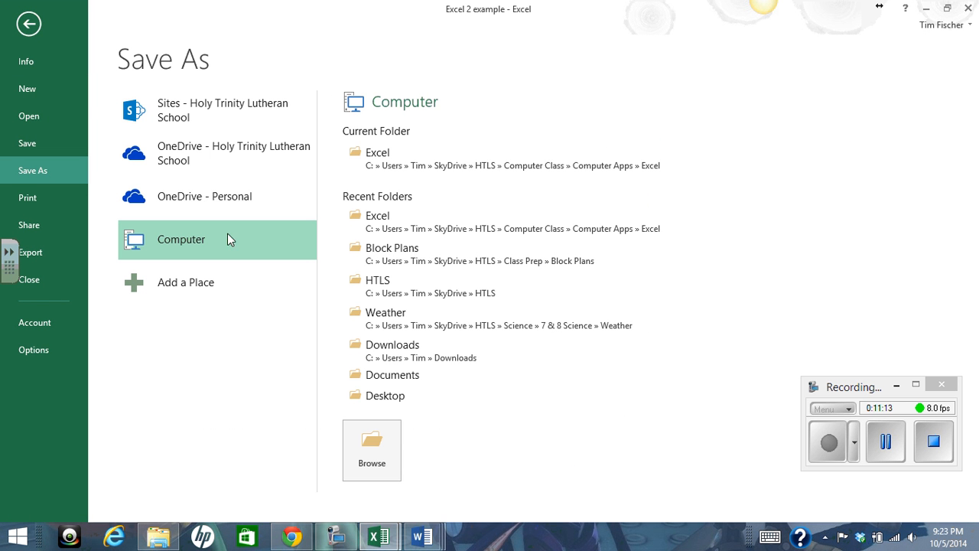
left_click(381, 160)
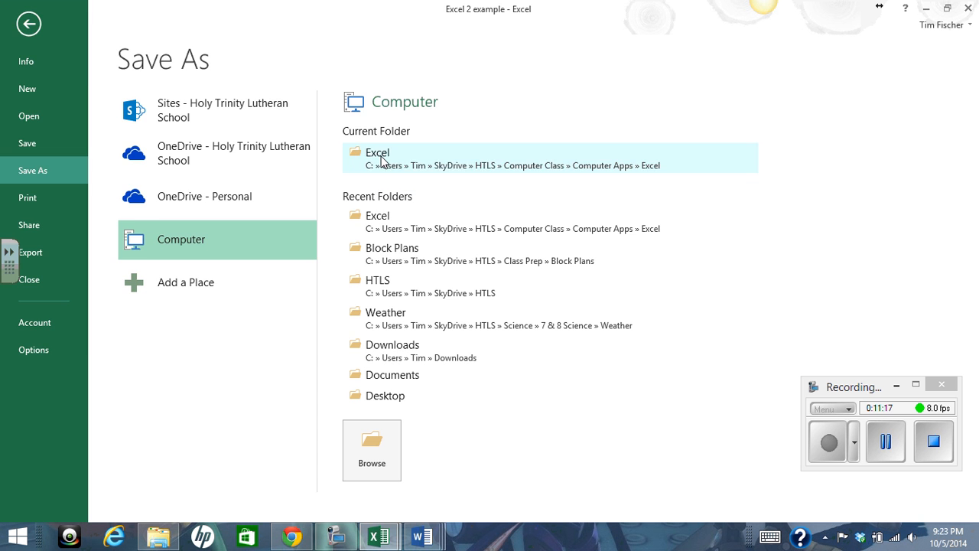
left_click(130, 247)
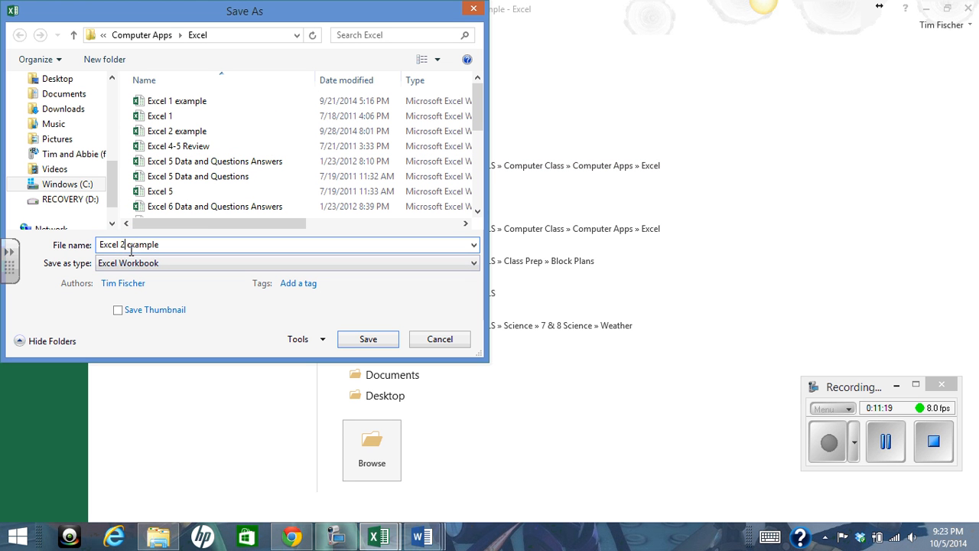
key("BackSpace")
type("3")
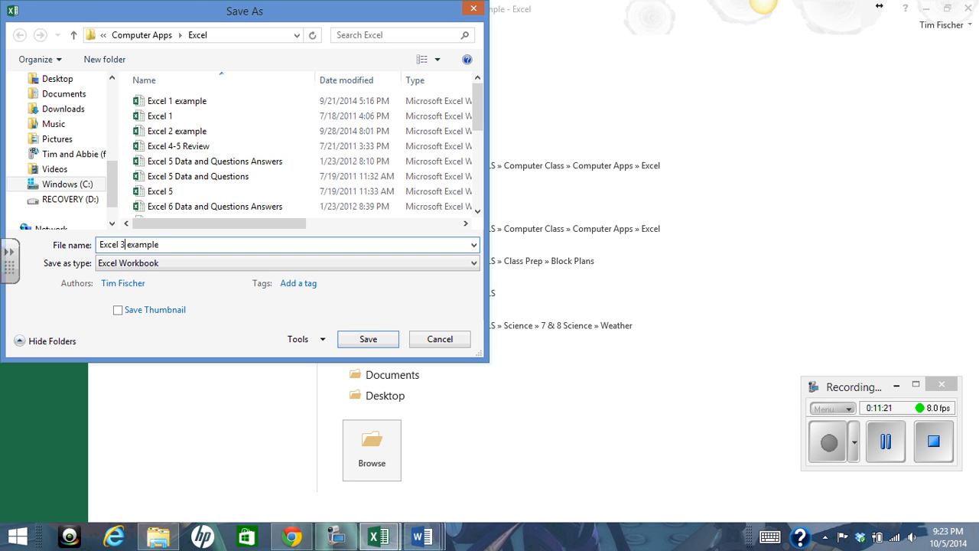
left_click(368, 341)
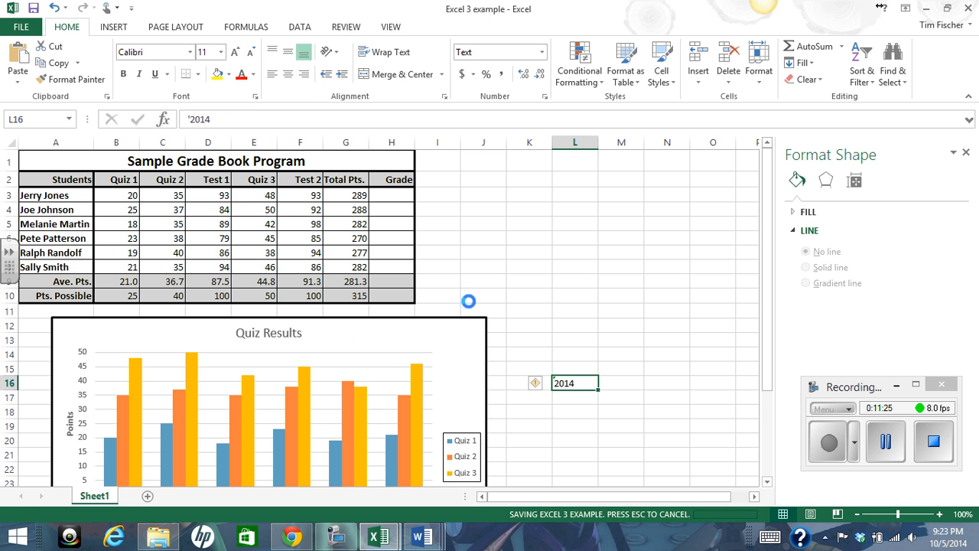